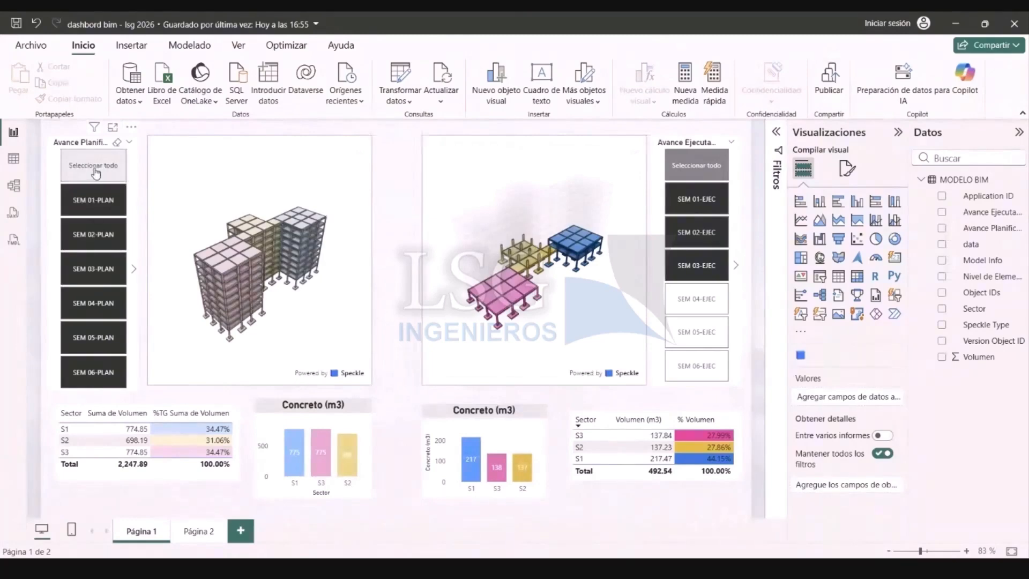
- Clear the planned-progress slicer's full selection and filter it to weeks SEM 01-PLAN through SEM 04-PLAN
left_click(91, 180)
left_click(106, 214)
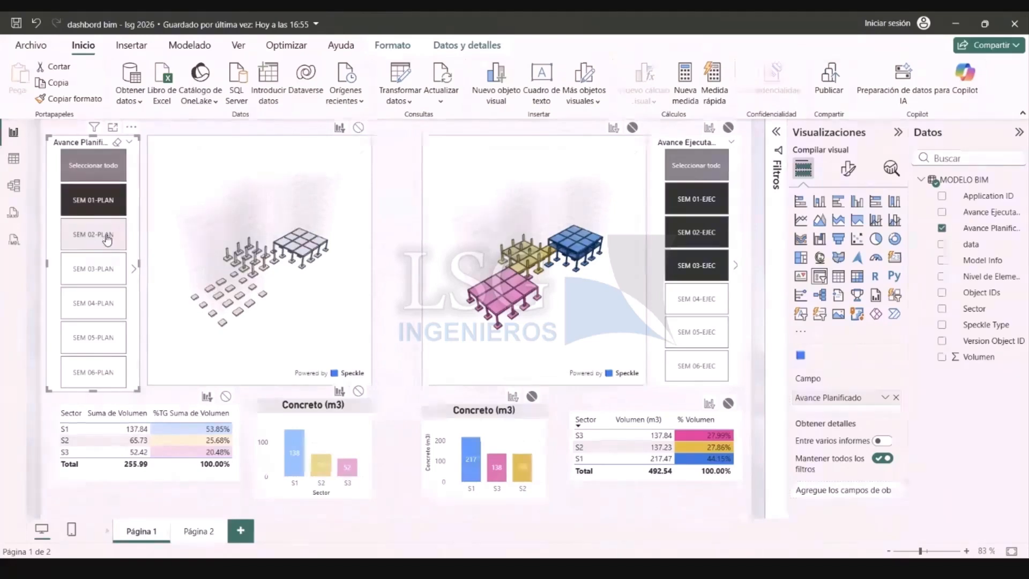
left_click(107, 235)
left_click(107, 257)
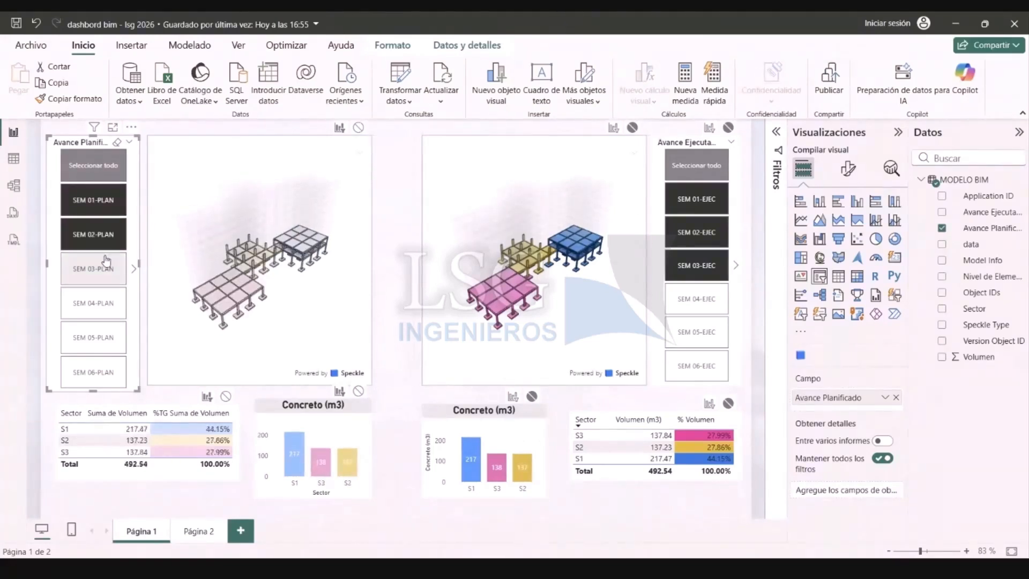
left_click(93, 306)
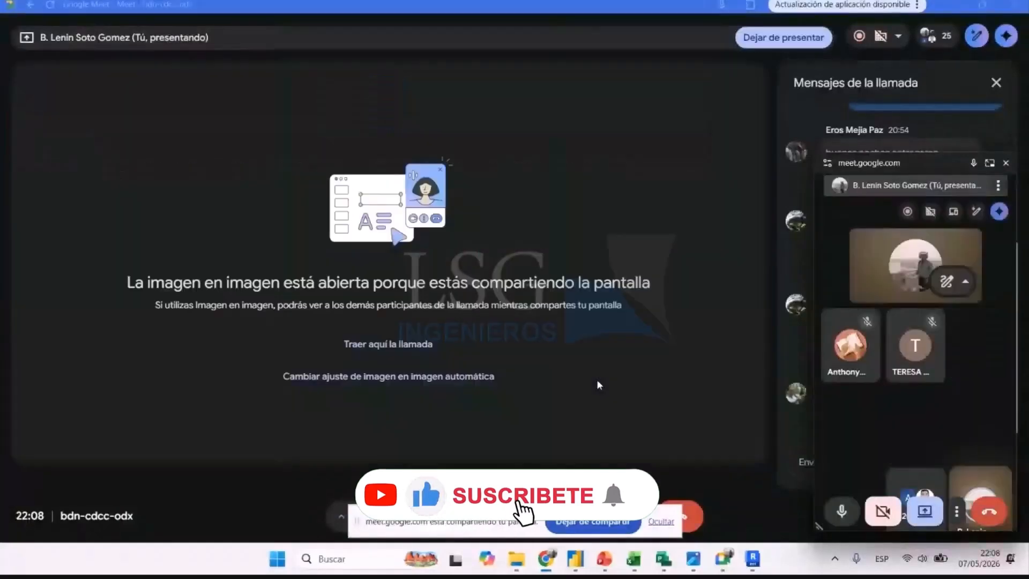
- Hide the screen-sharing notice, then view the Project schedule and the curva S trabajo HH.xlsx workbook in Excel
left_click(660, 522)
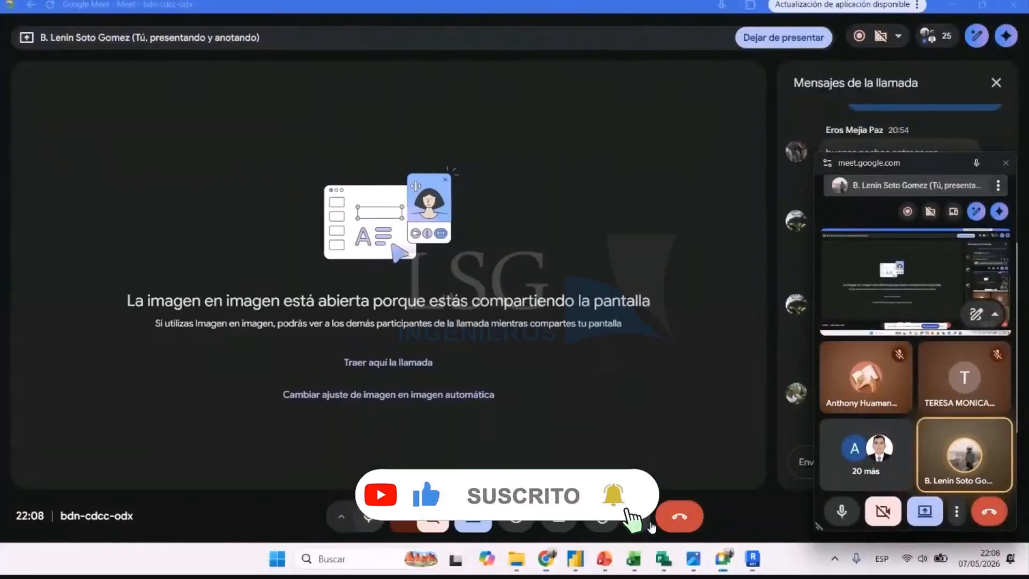
left_click(656, 568)
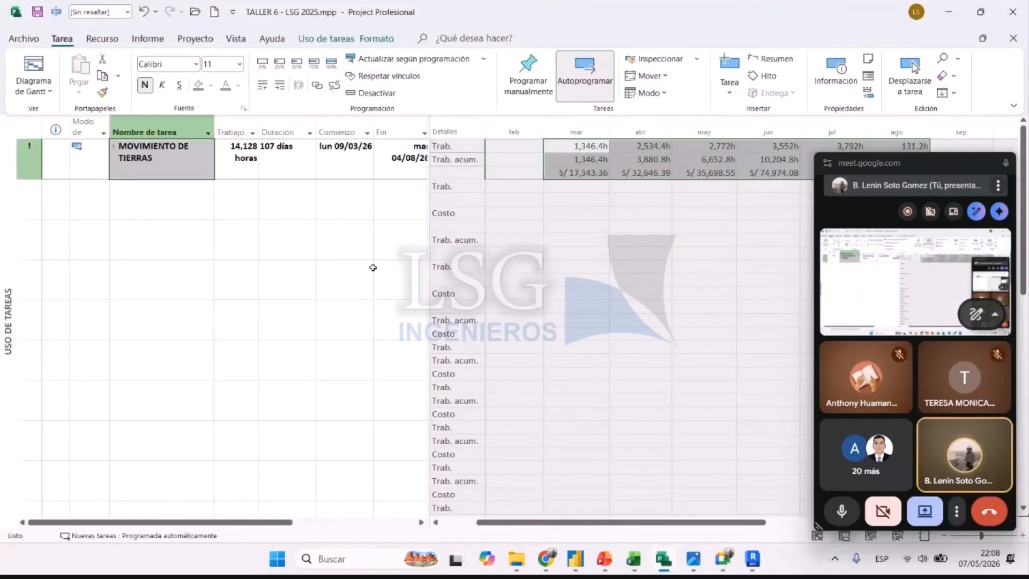
left_click(627, 563)
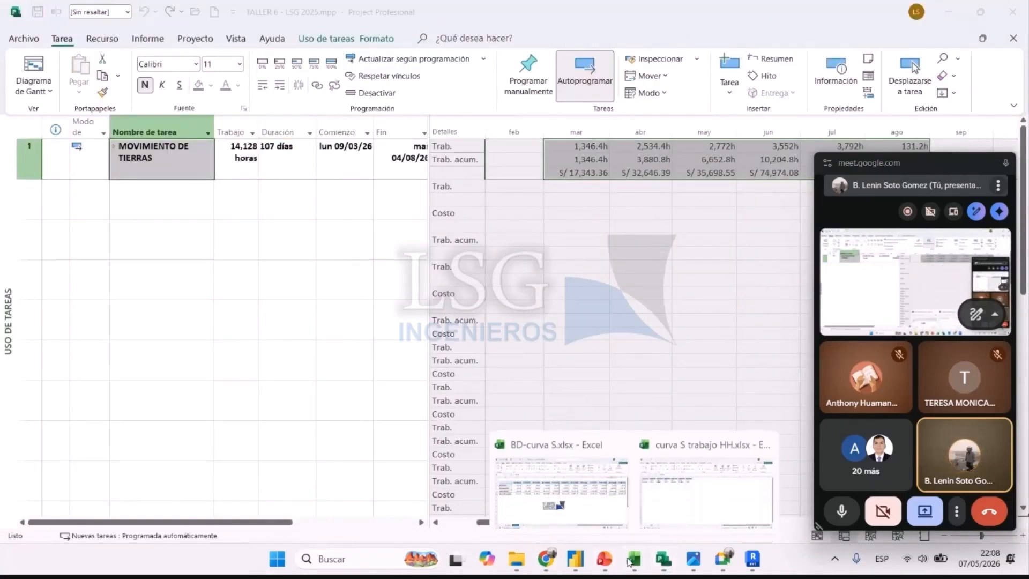
left_click(645, 512)
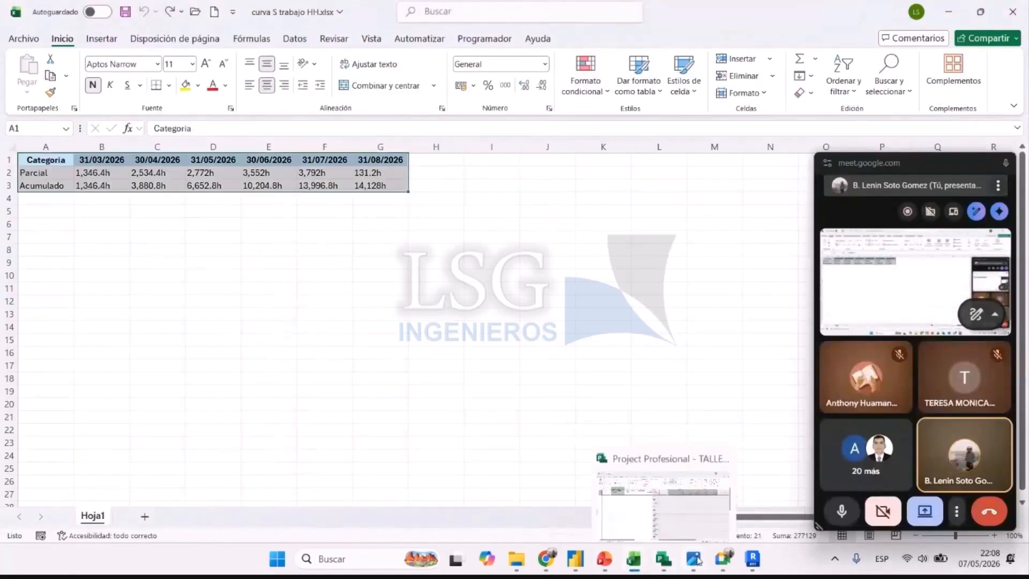
- Switch to Chrome and open the modelo bim-lps - lsg 2026 model page in Speckle's MODELO BIM project
left_click(750, 566)
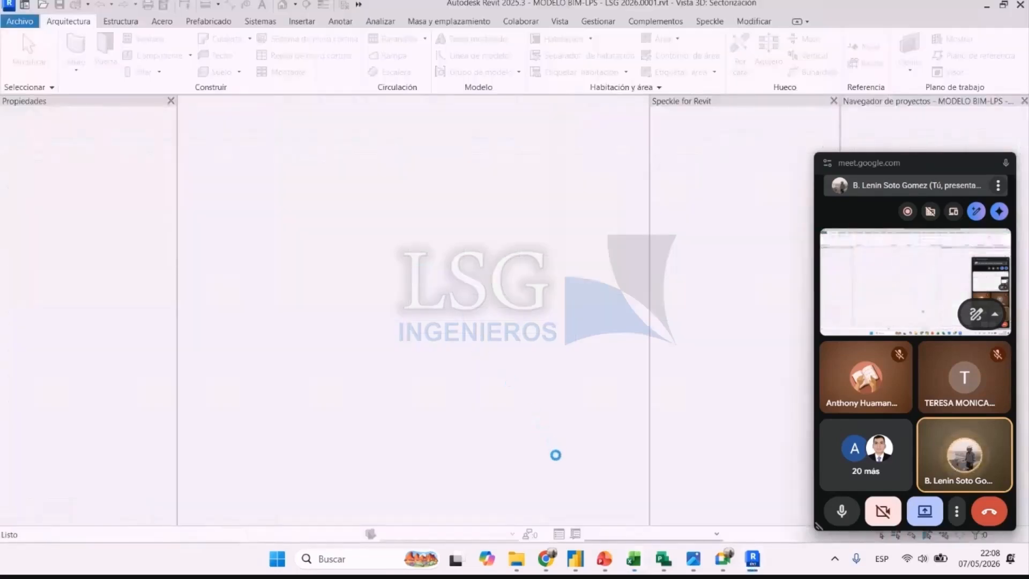
mouse_move(551, 569)
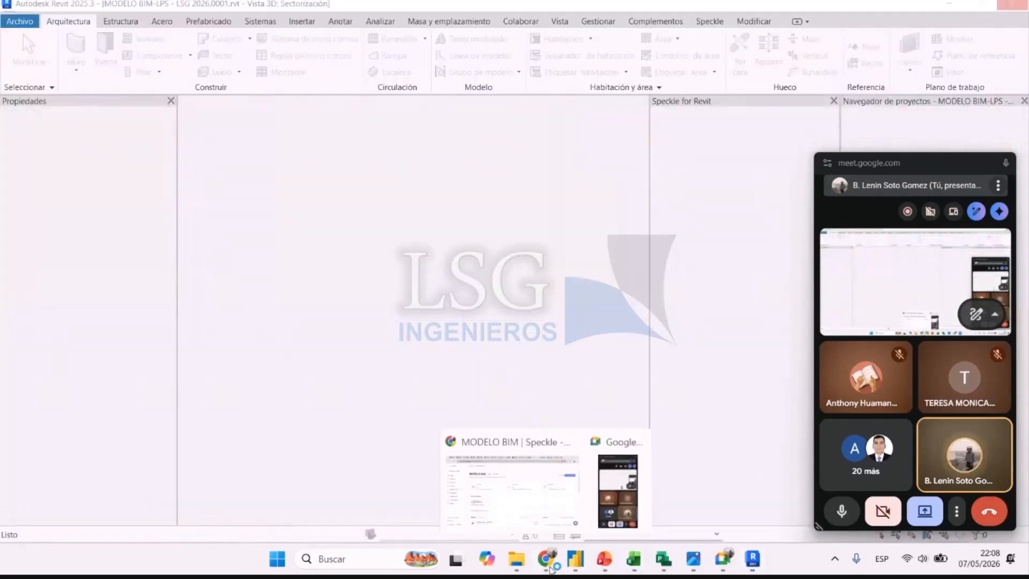
left_click(517, 500)
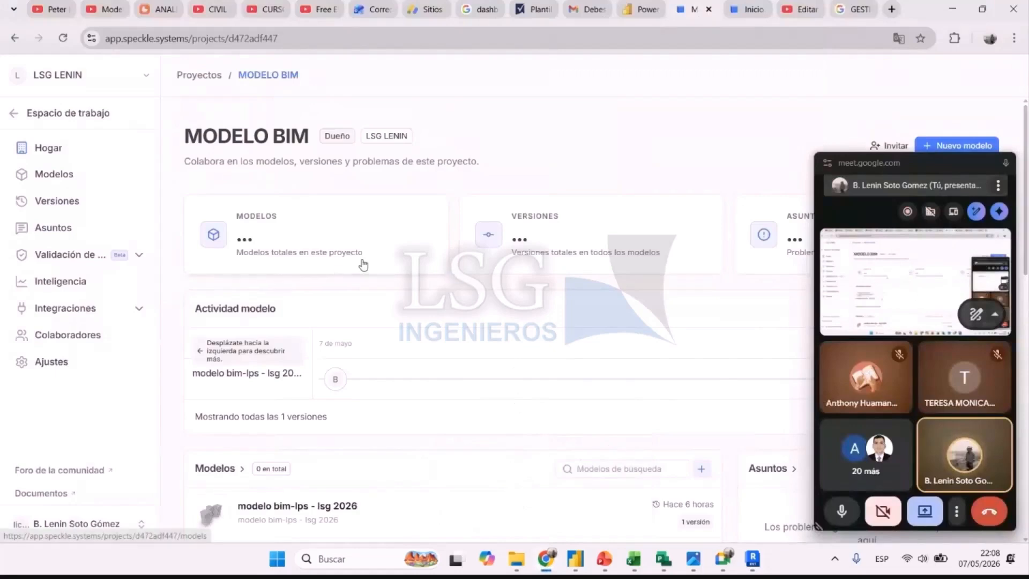
scroll(320, 444, "down", 1)
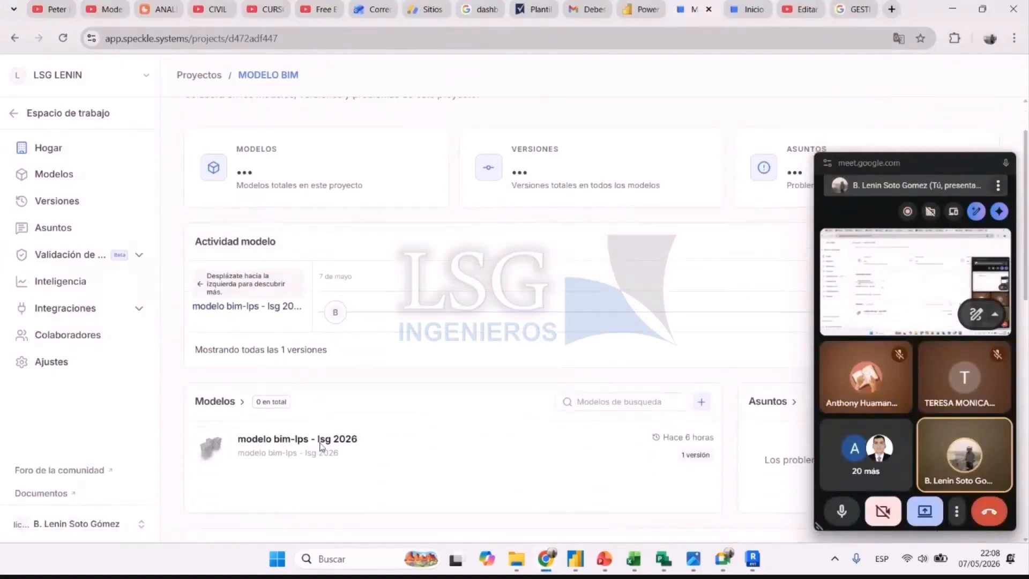
left_click(262, 445)
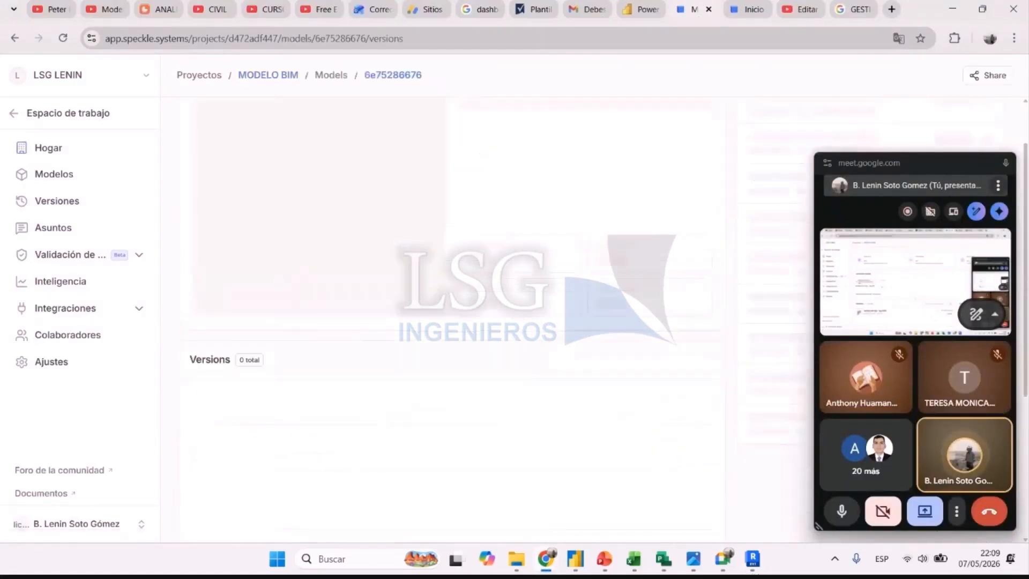
- Switch to Revit and close the floating Meet window and the Speckle for Revit panel
mouse_move(765, 570)
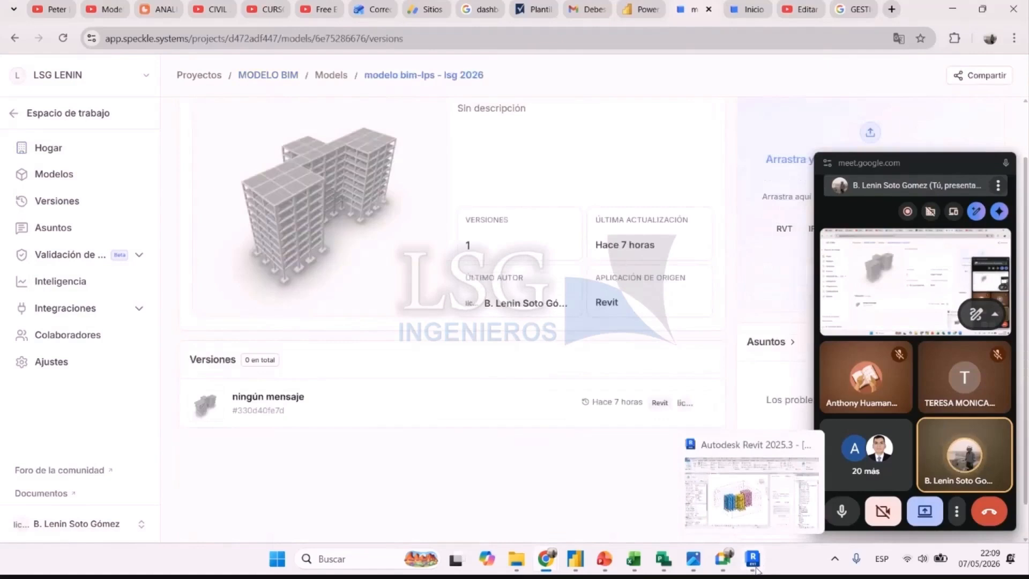
left_click(755, 569)
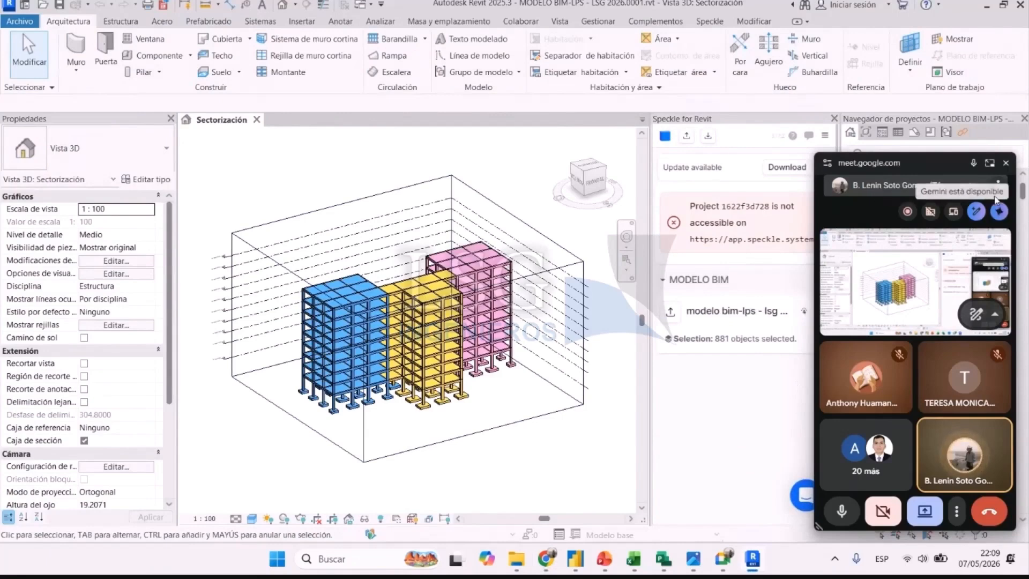
left_click(1006, 163)
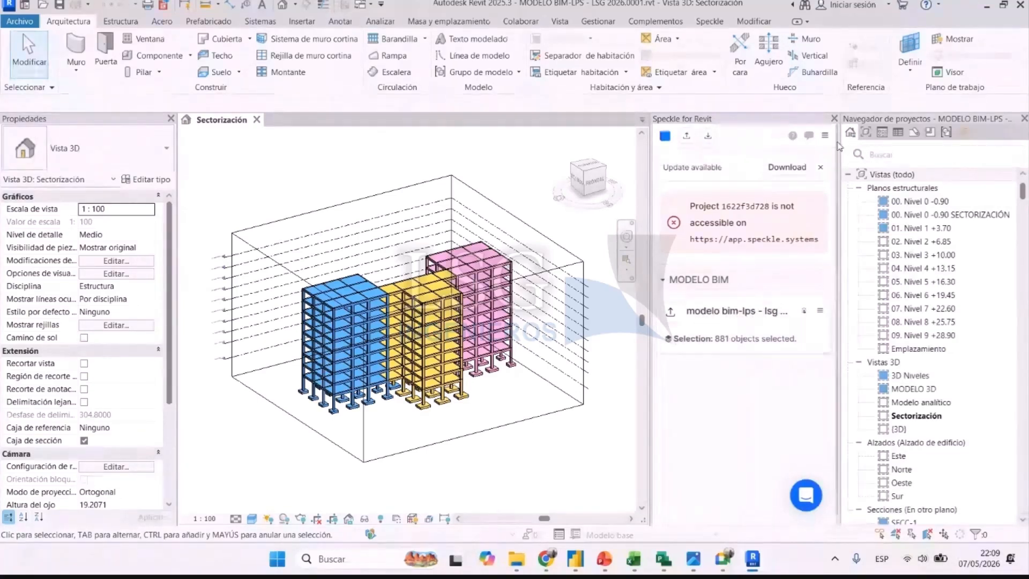
left_click(834, 119)
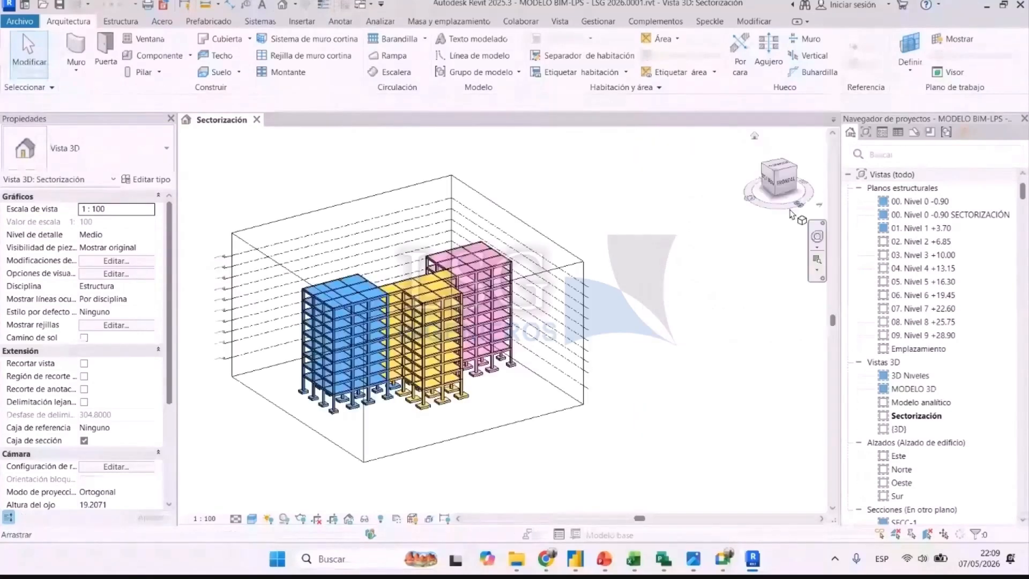
- Examine the Sectorización 3D view, the project's list of views and schedules, and the properties of a column in the blue sector
scroll(275, 364, "up", 4)
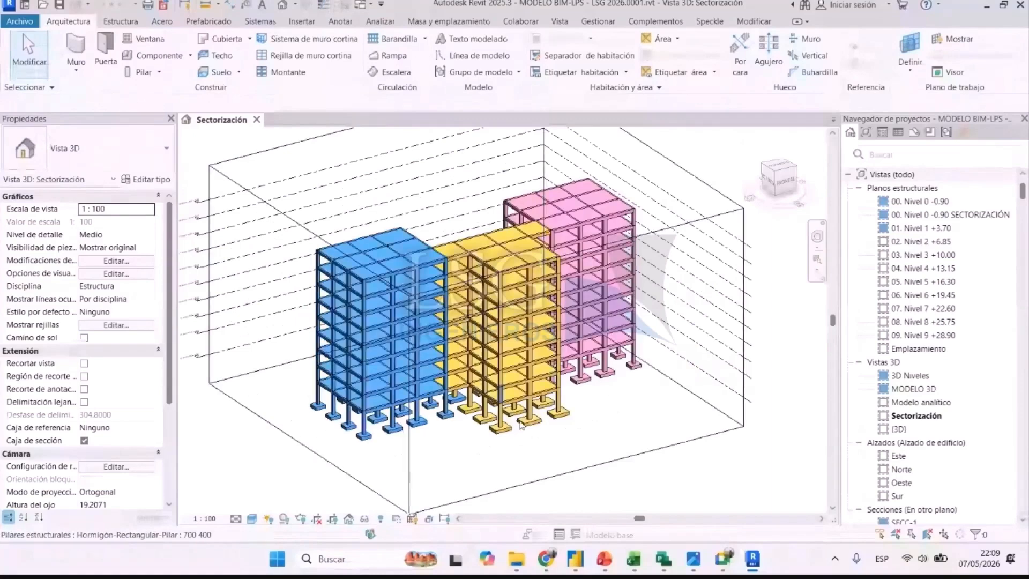
scroll(647, 460, "down", 1)
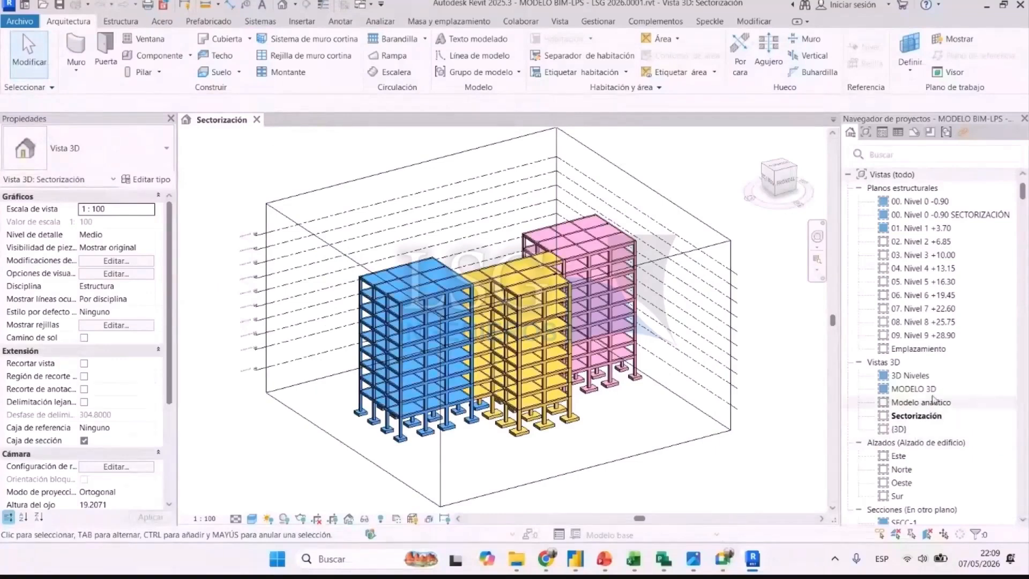
scroll(945, 429, "down", 3)
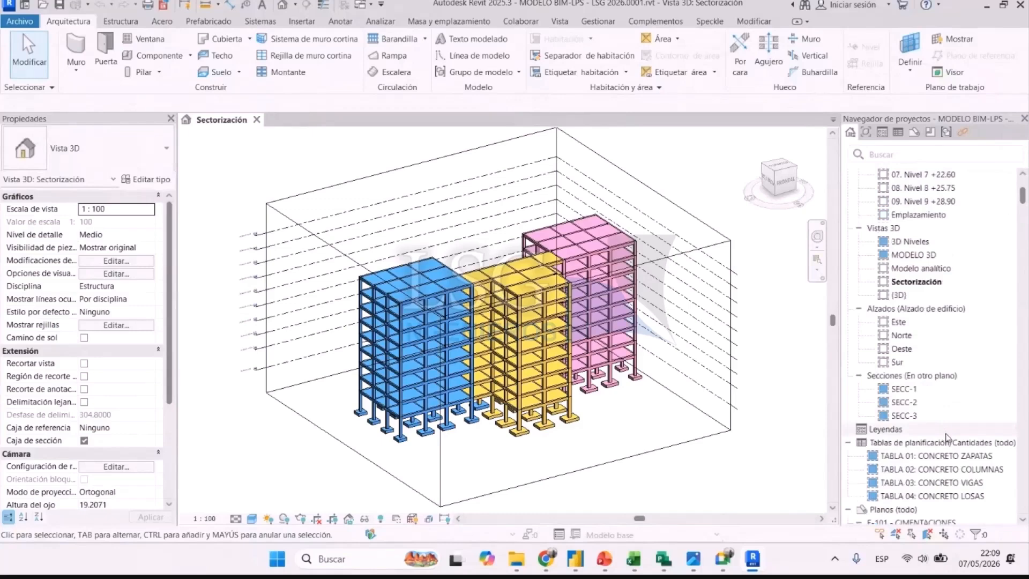
scroll(946, 437, "up", 3)
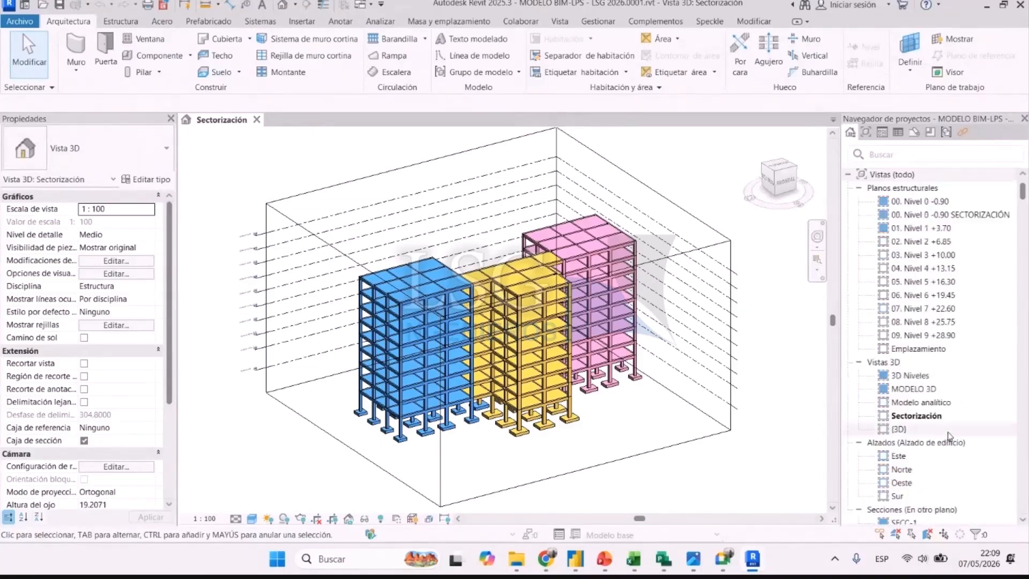
scroll(949, 435, "down", 3)
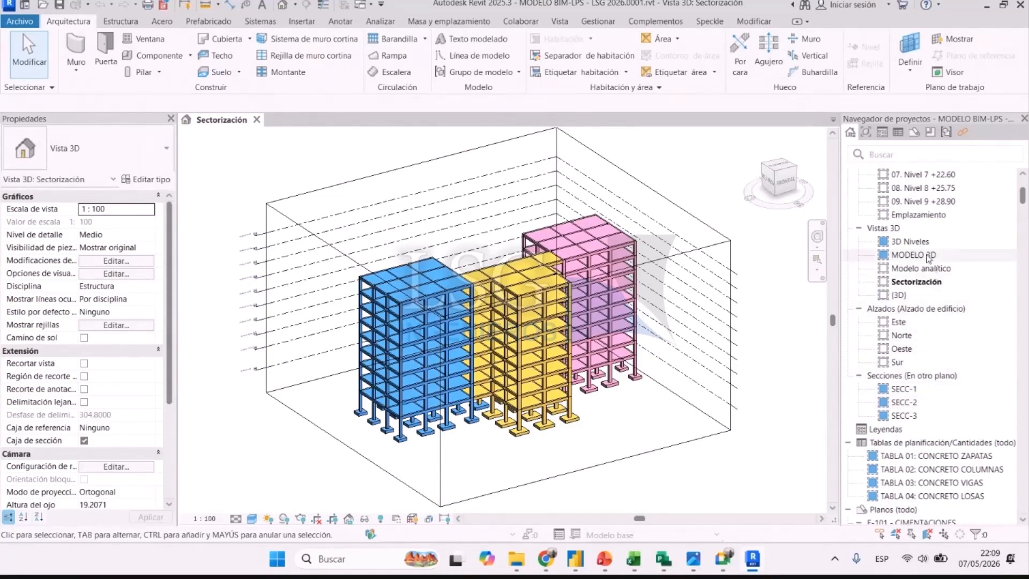
left_click(402, 382)
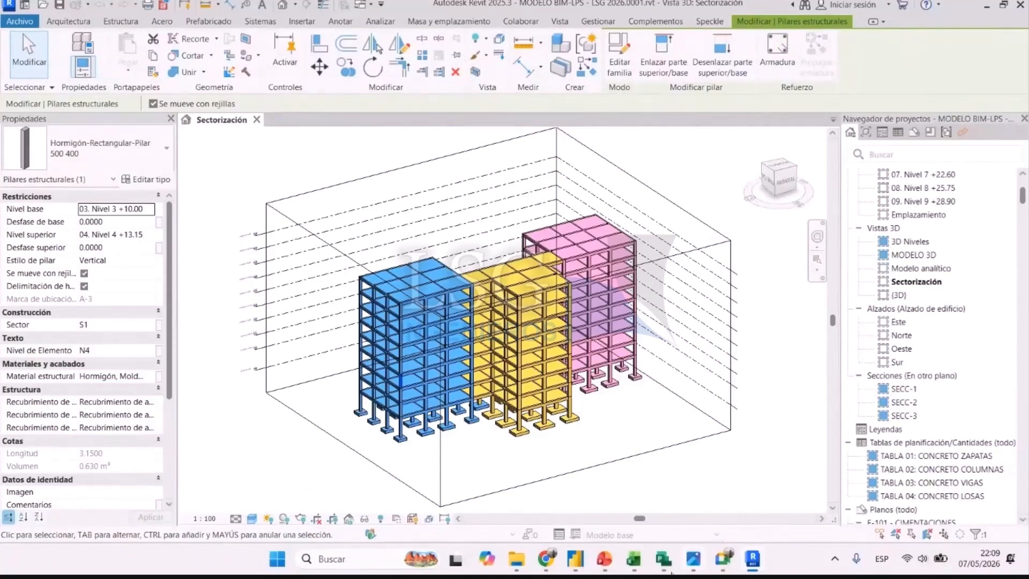
- Minimize the current Revit window and bring up the MODELO BIM-LPS - LSG 2026.rvt project
left_click(518, 563)
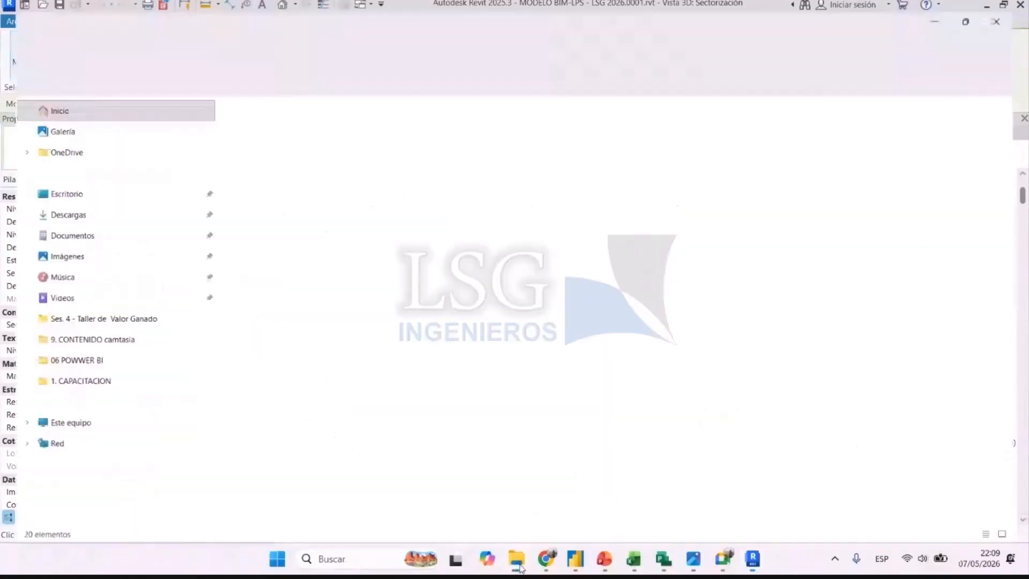
left_click(518, 562)
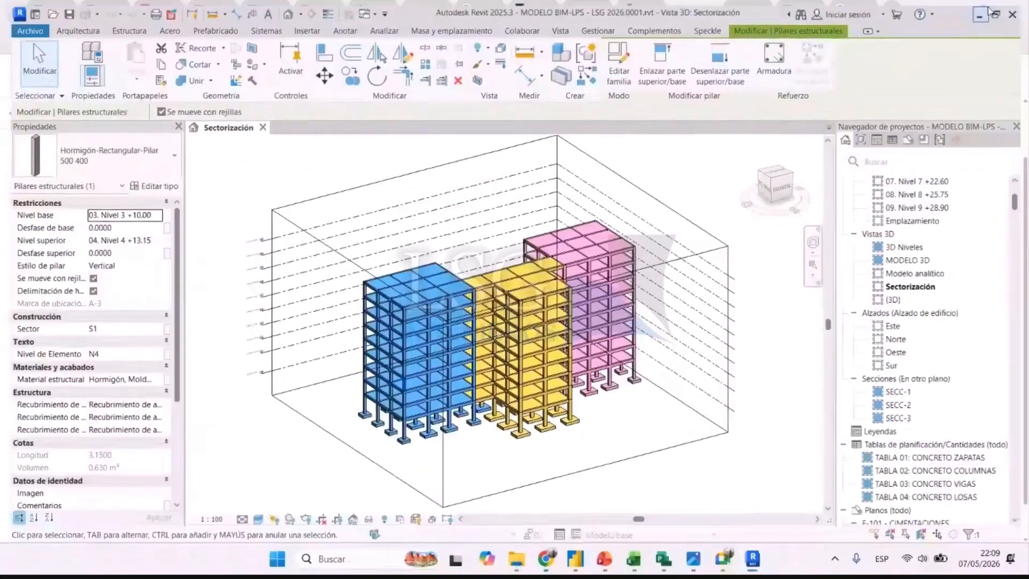
left_click(987, 13)
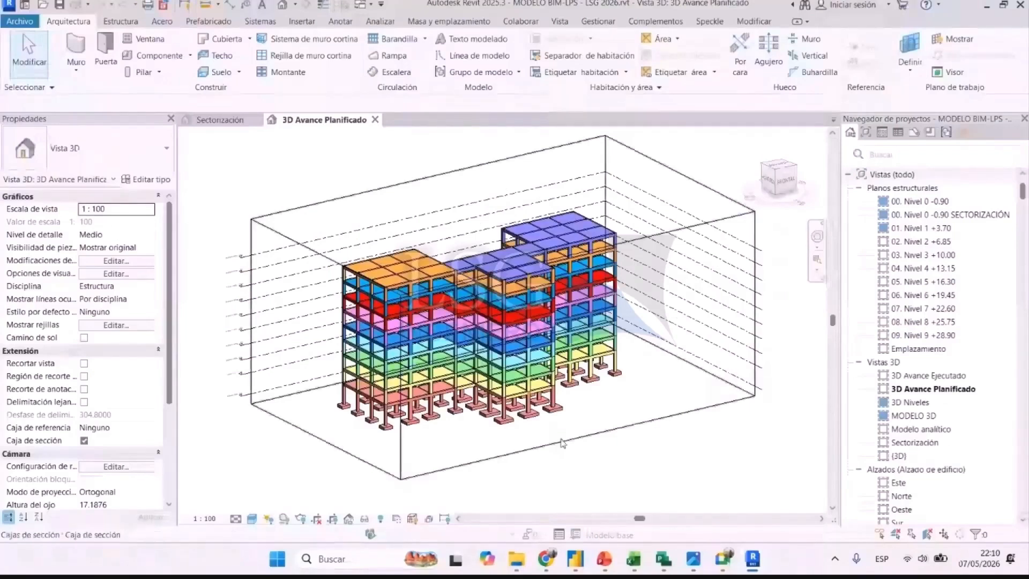
- Review the 3D Niveles and MODELO 3D views, then return to the 3D Avance Planificado view
scroll(569, 433, "up", 1)
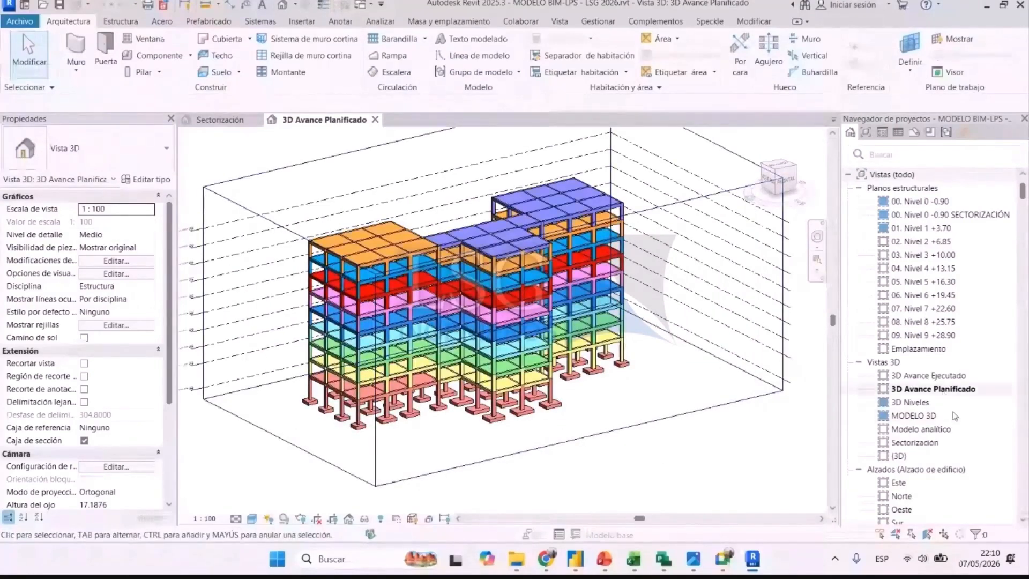
double_click(917, 409)
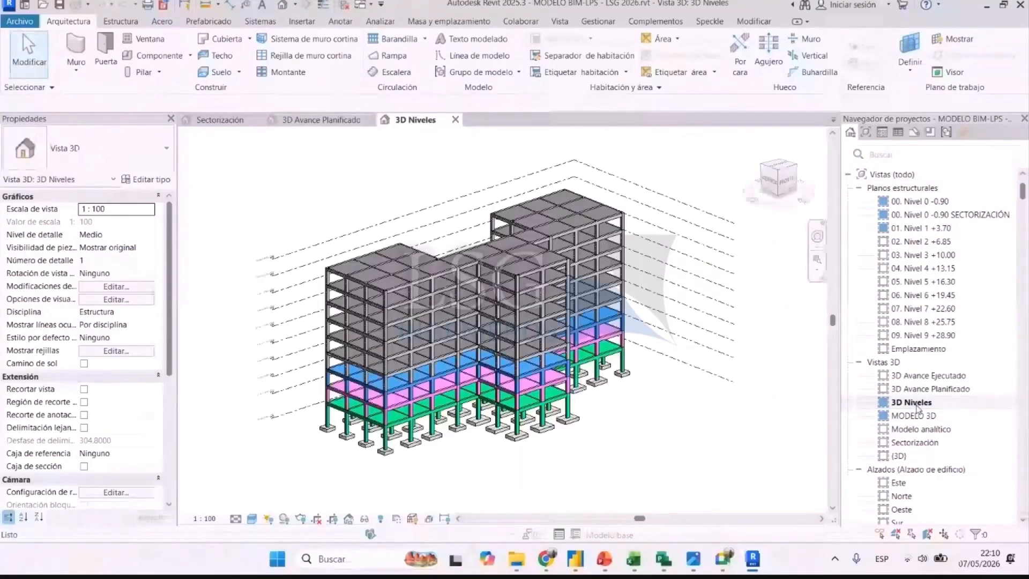
double_click(921, 417)
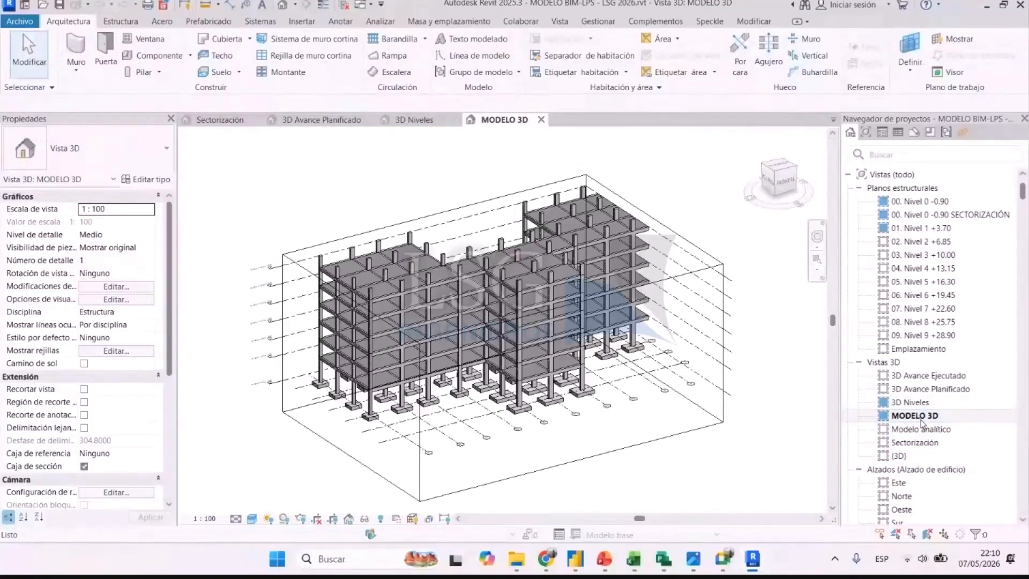
double_click(921, 391)
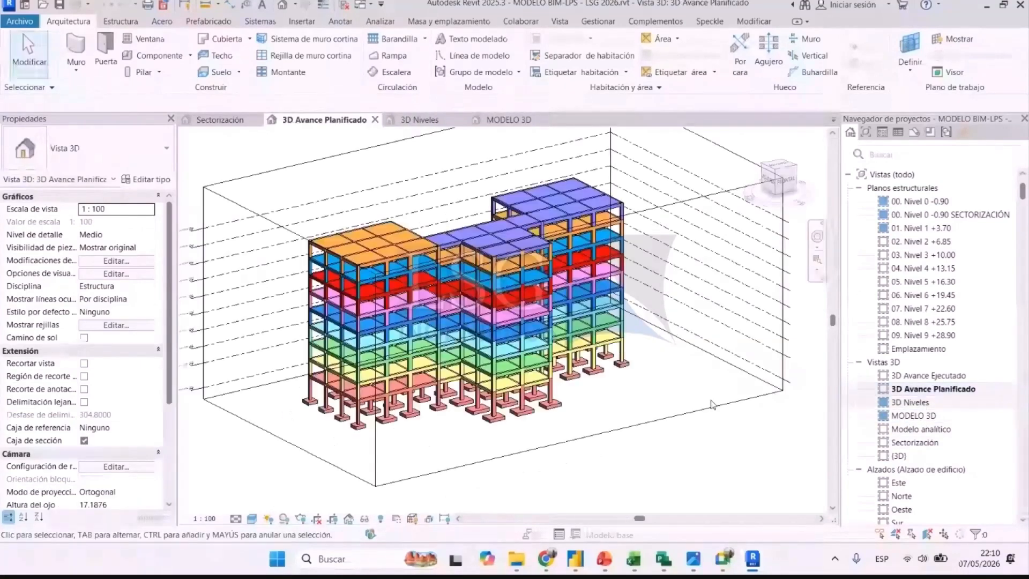
scroll(466, 299, "up", 1)
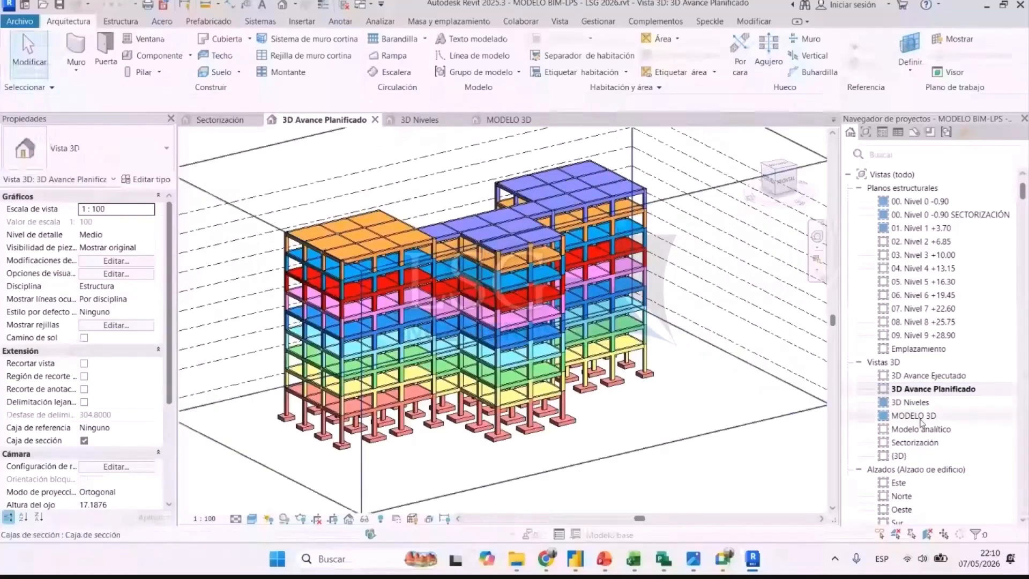
- Open the 3D Avance Ejecutado view and raise the section box's top face until it encloses the whole building
left_click(938, 376)
double_click(938, 376)
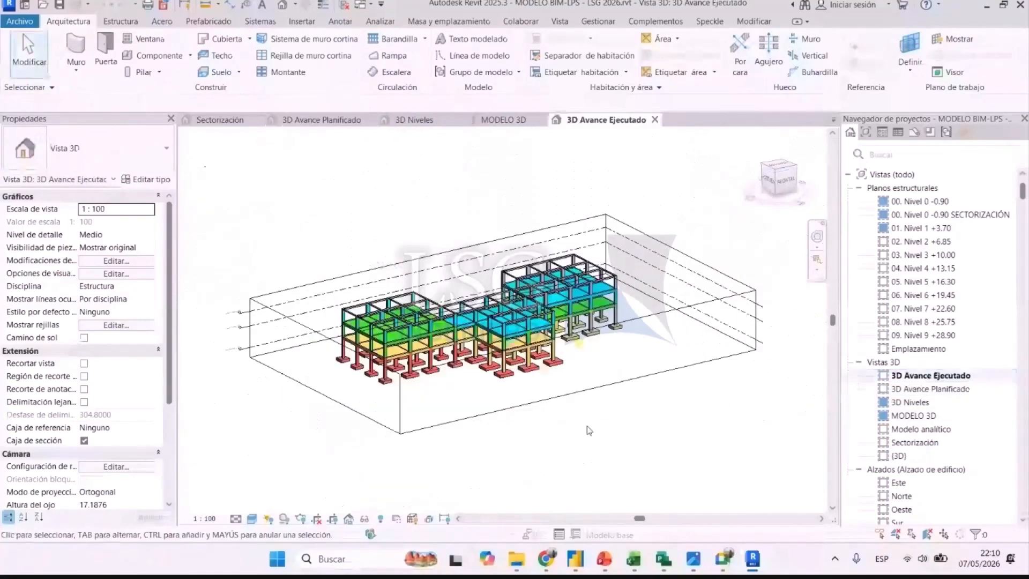
left_click(668, 323)
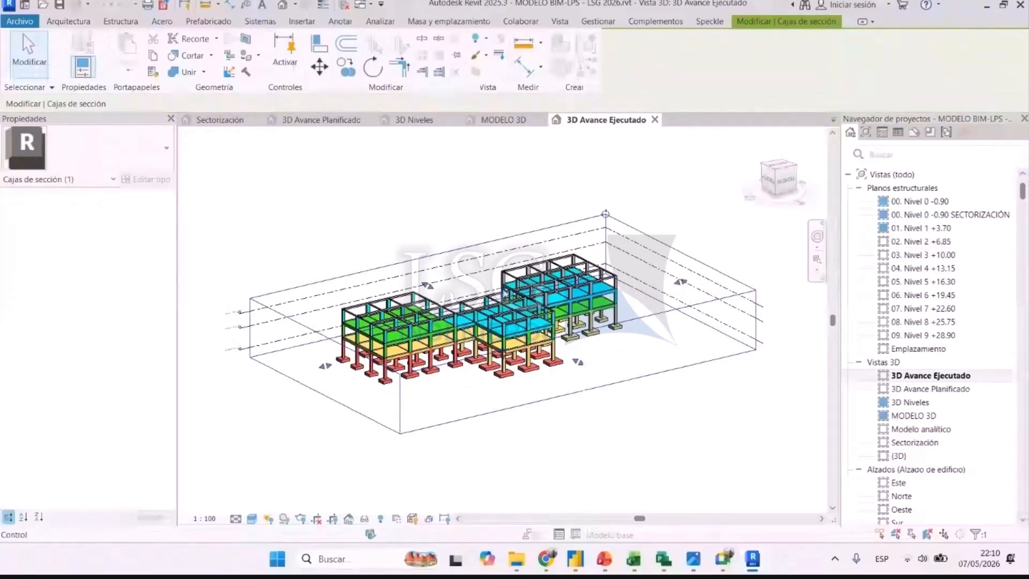
left_click_drag(501, 294, 499, 206)
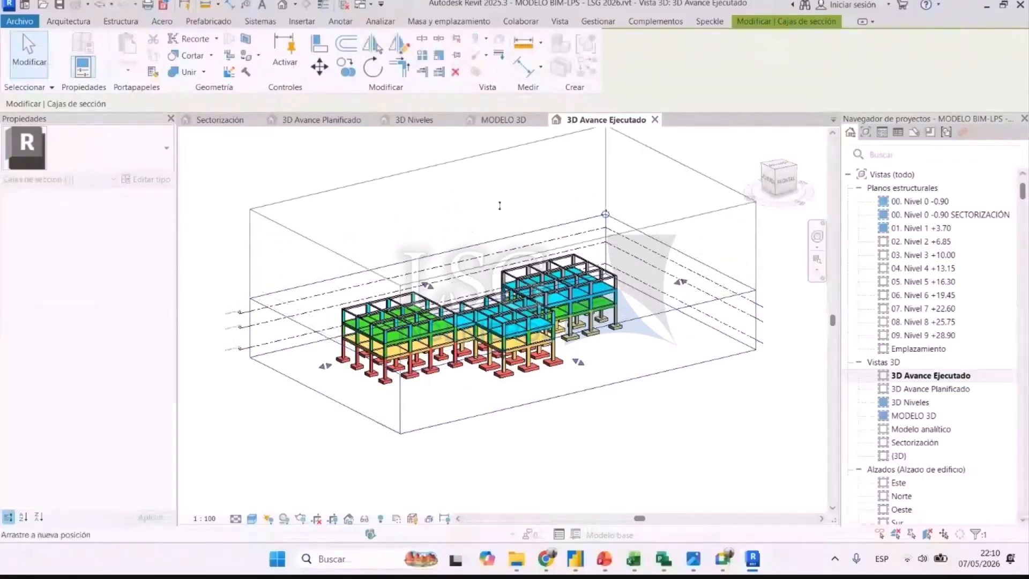
left_click_drag(588, 413, 590, 415)
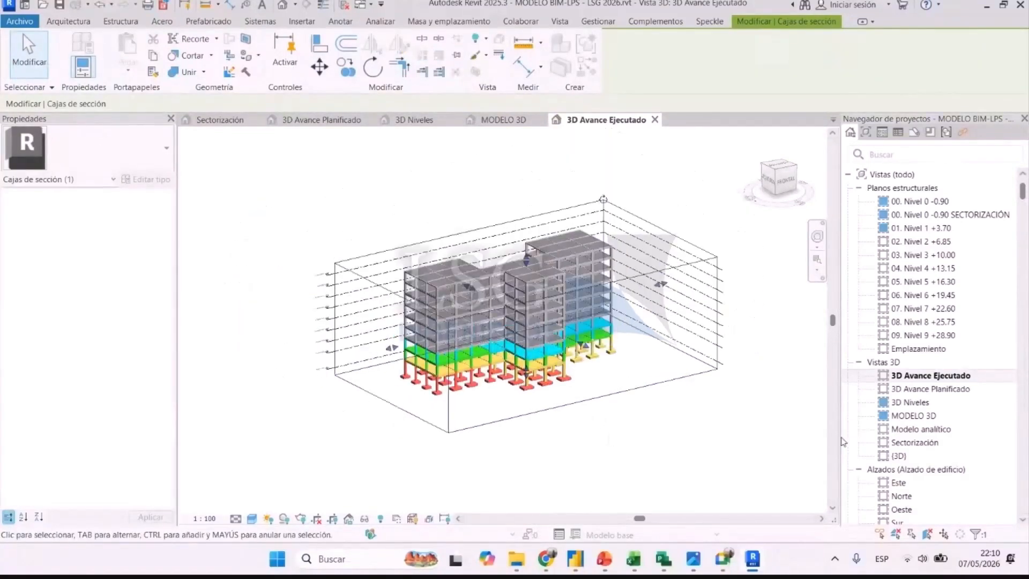
- Switch back to the 3D Avance Planificado view
double_click(935, 389)
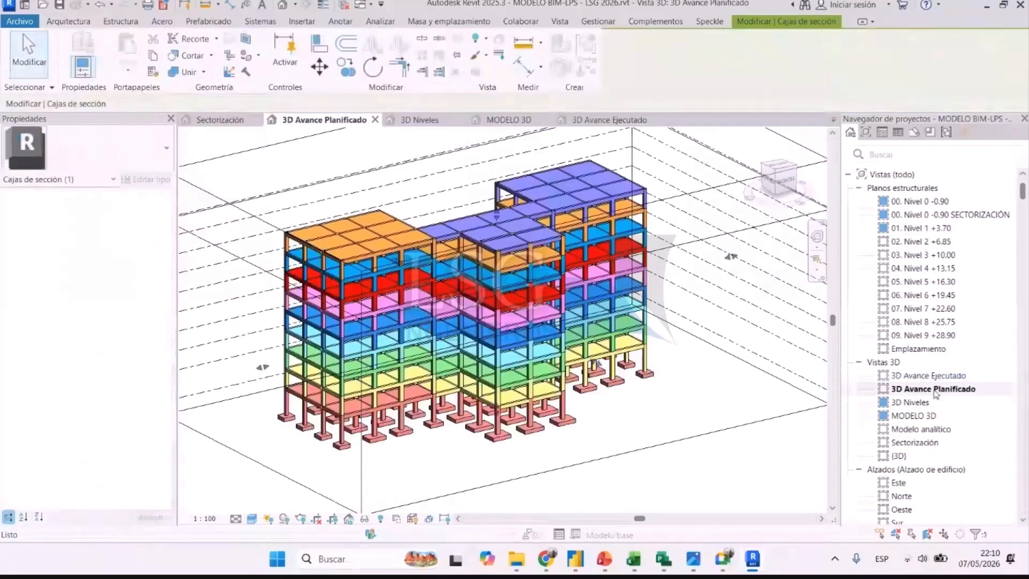
- Select the front corner column between Nivel 1 and Nivel 2 and inspect its Avance Planificado and Avance Ejecutado parameters
scroll(300, 189, "up", 1)
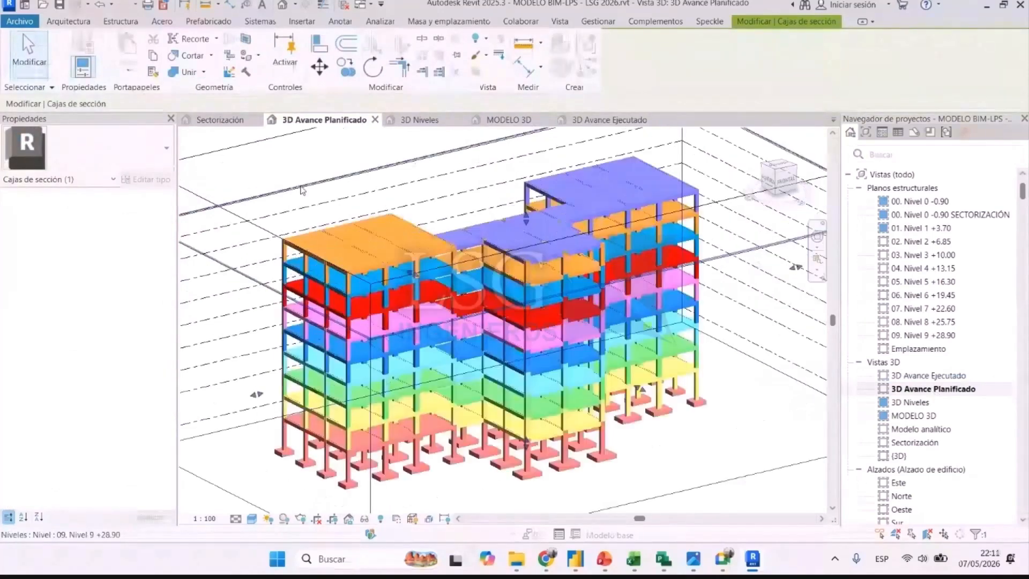
scroll(300, 190, "down", 1)
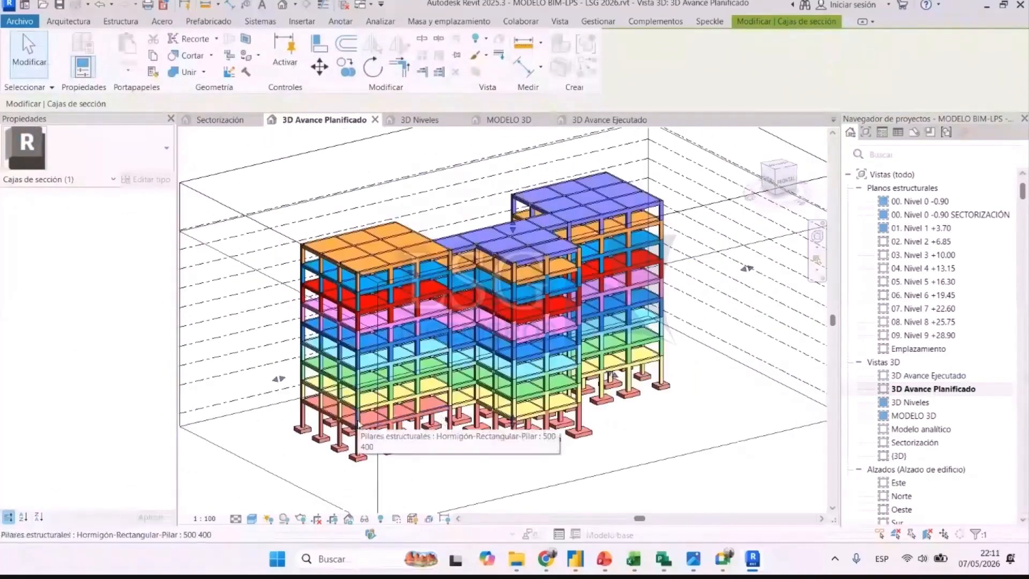
left_click(359, 424)
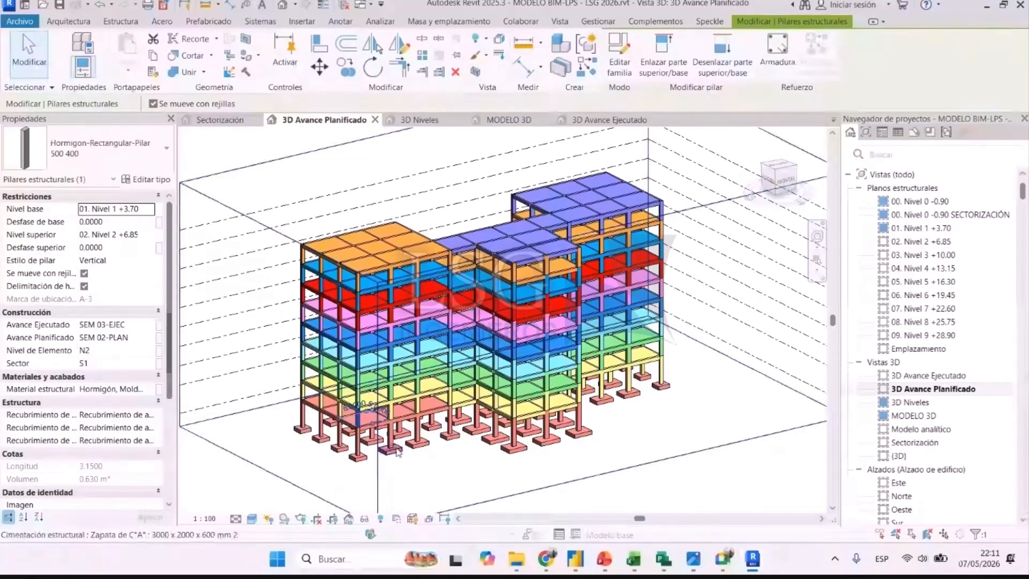
left_click(124, 337)
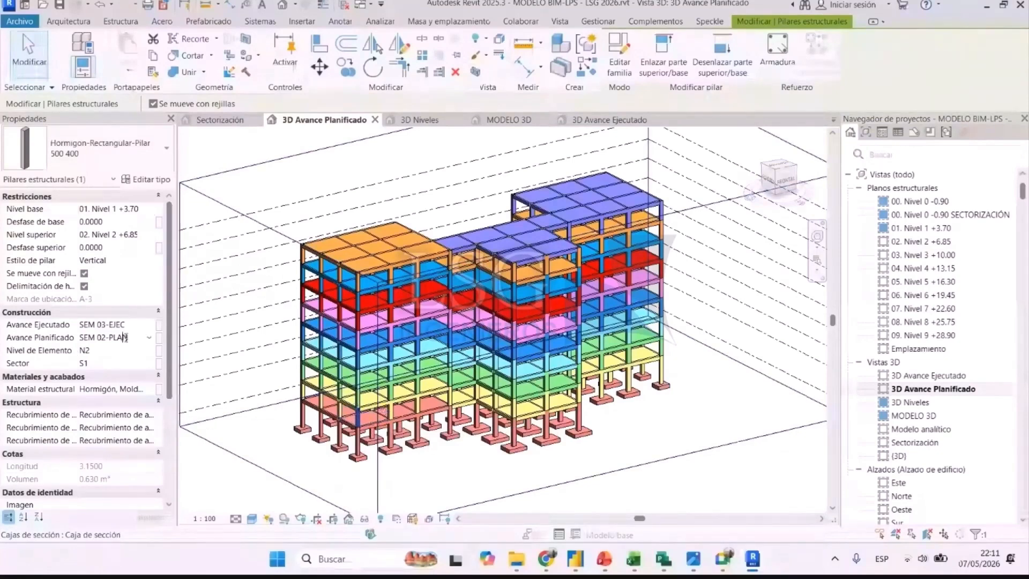
left_click_drag(132, 338, 43, 339)
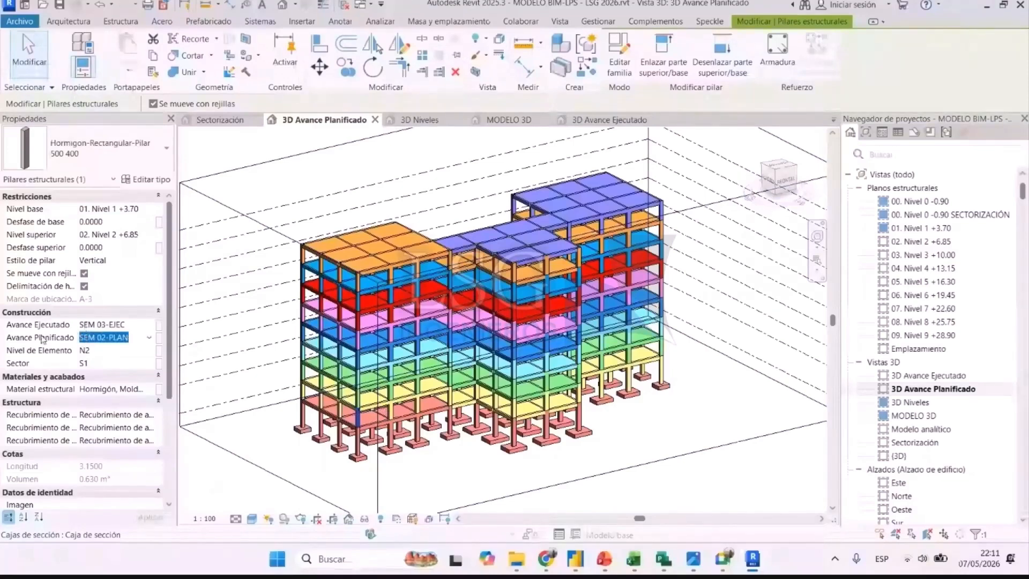
left_click(131, 325)
left_click_drag(128, 325, 81, 317)
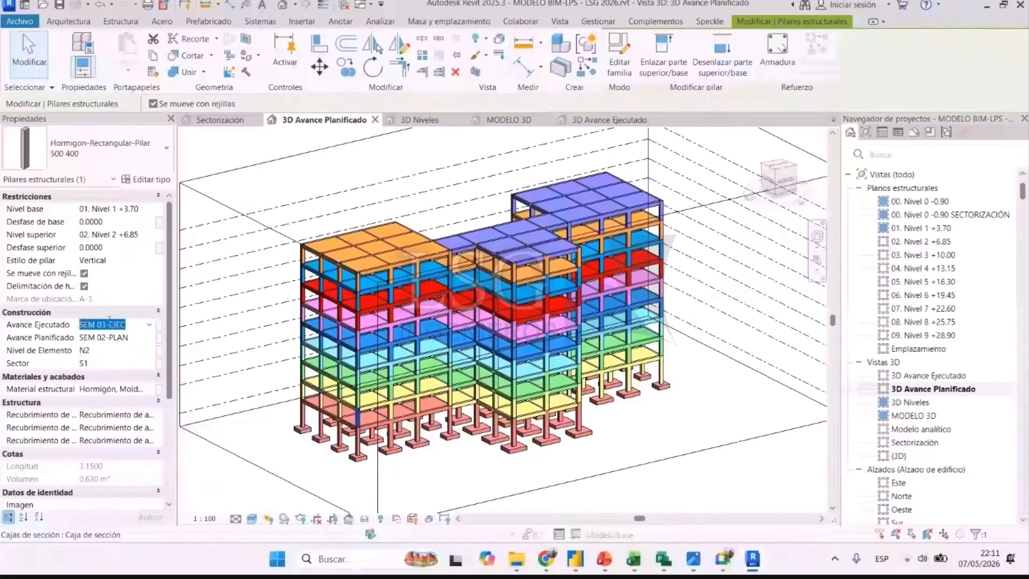
- Select the front 400 x 600 beam on Nivel 5 and inspect its Avance Planificado, Avance Ejecutado, Nivel de Elemento and Sector parameters
left_click(527, 345)
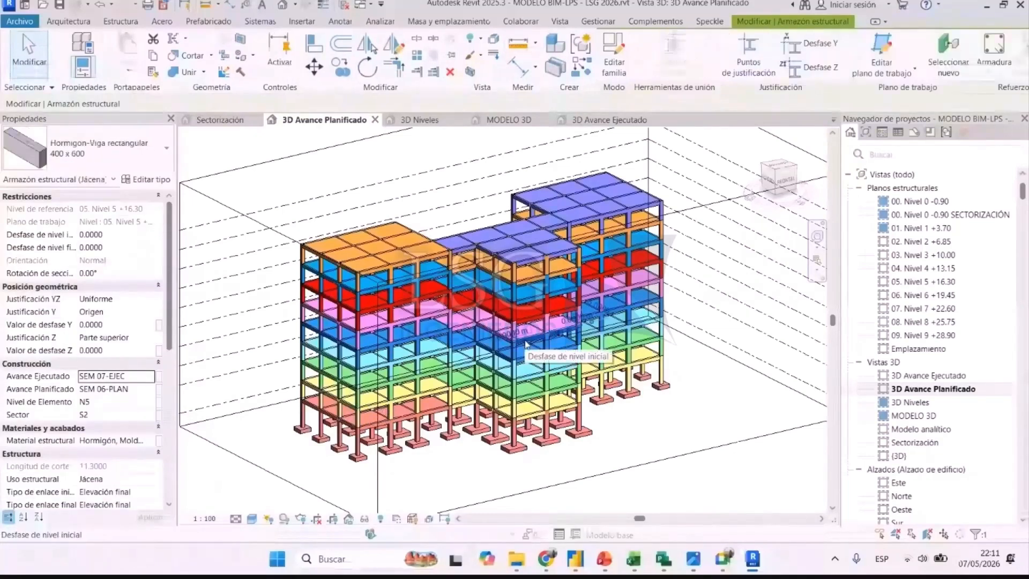
left_click(134, 388)
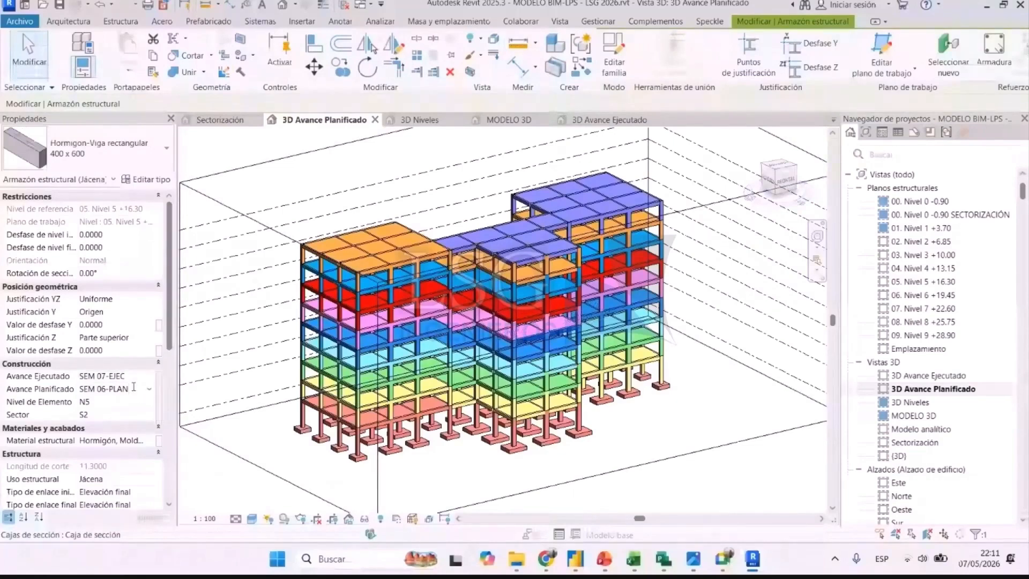
left_click(131, 377)
left_click_drag(131, 377, 79, 369)
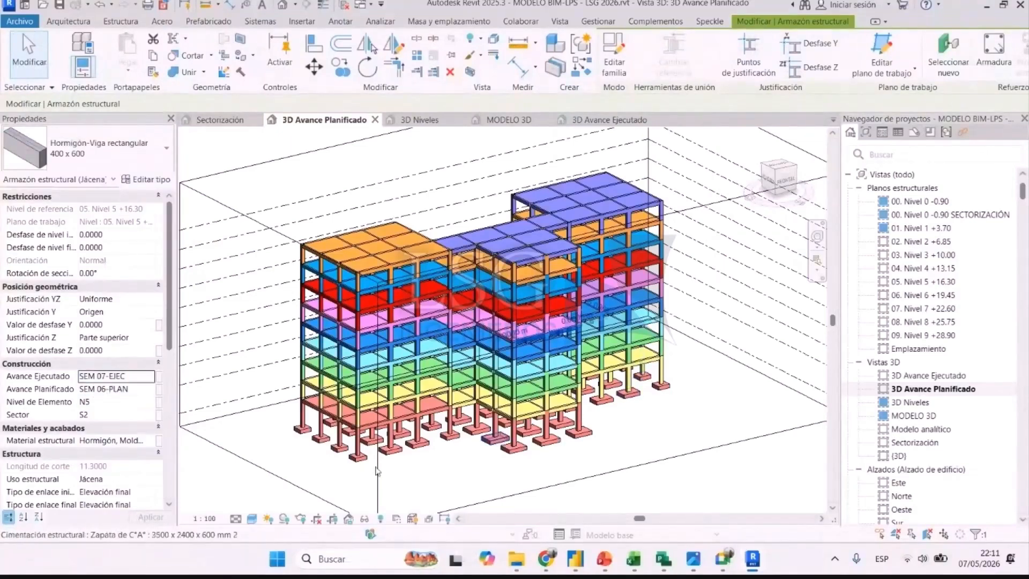
left_click(95, 402)
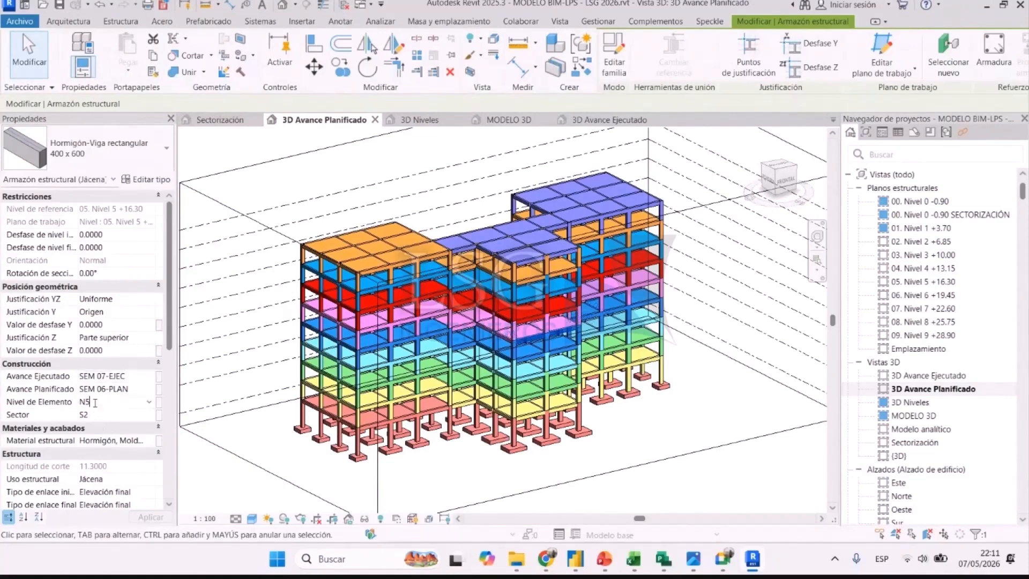
left_click(92, 415)
double_click(83, 414)
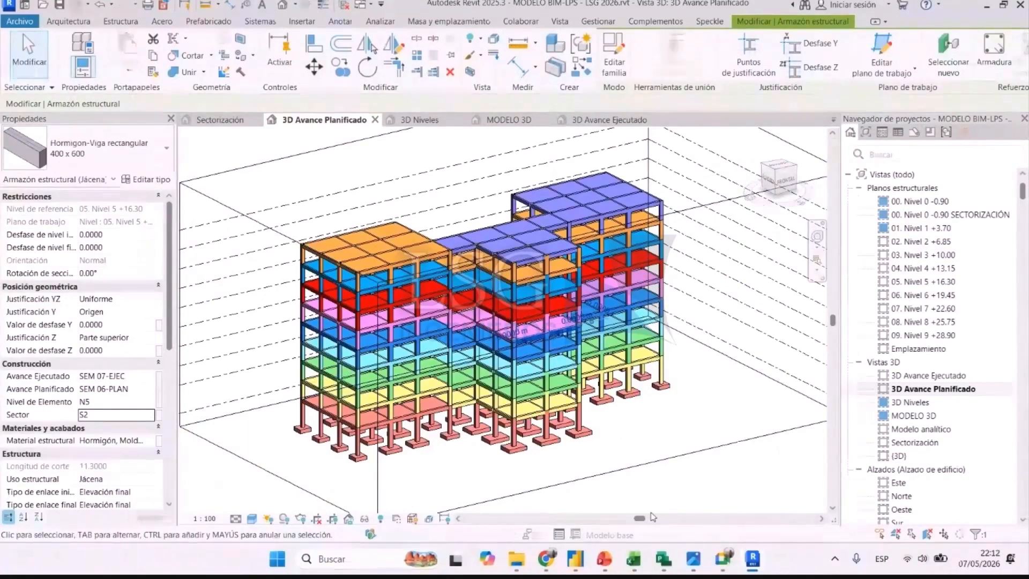
- Switch to the dashbord bim - lsg 2026 report in Power BI, try individual Avance Ejecutado weeks, and select all executed weeks
mouse_move(575, 559)
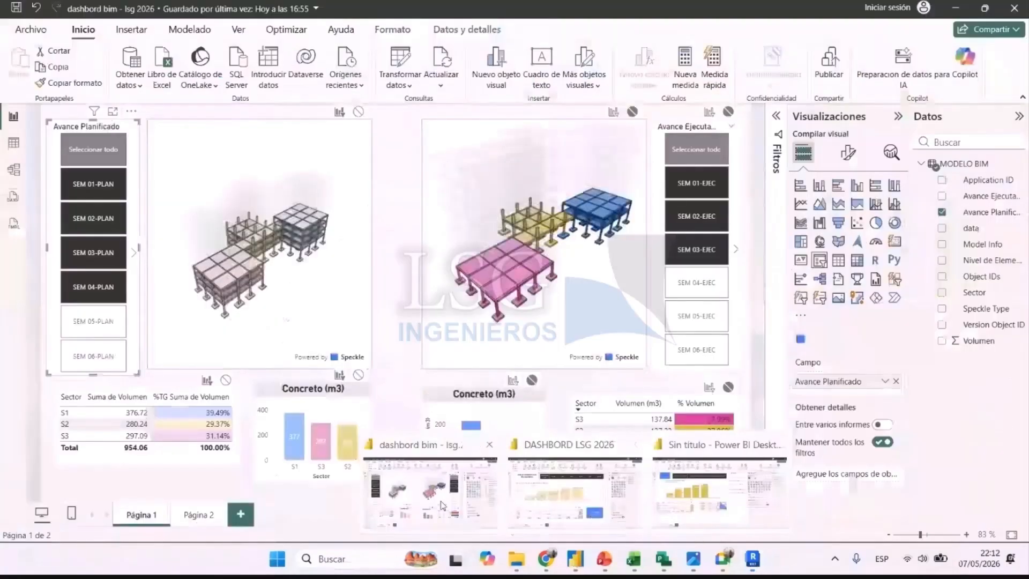
left_click(443, 506)
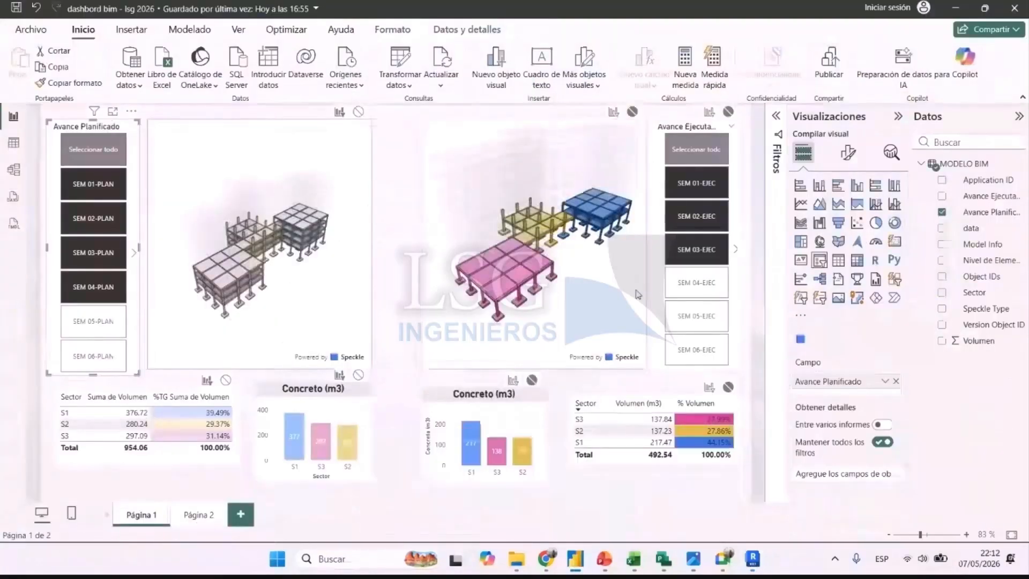
left_click(691, 289)
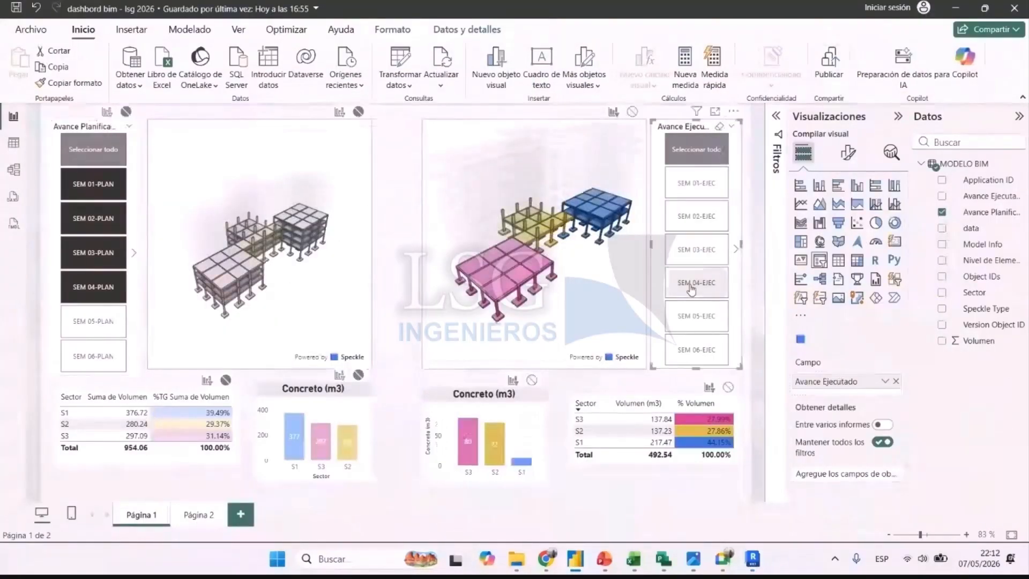
left_click(684, 216)
left_click(688, 188)
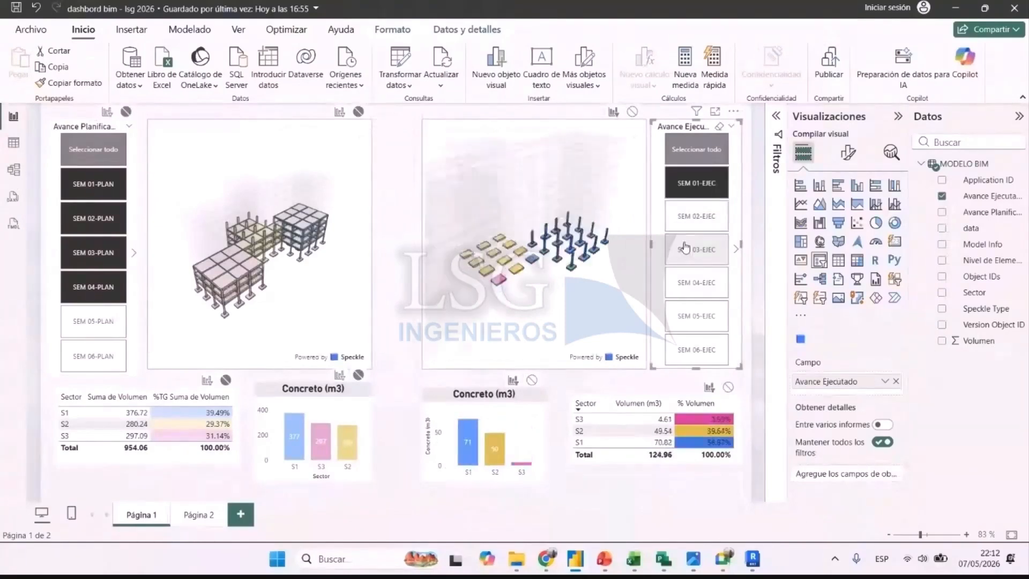
left_click(691, 216, "ctrl")
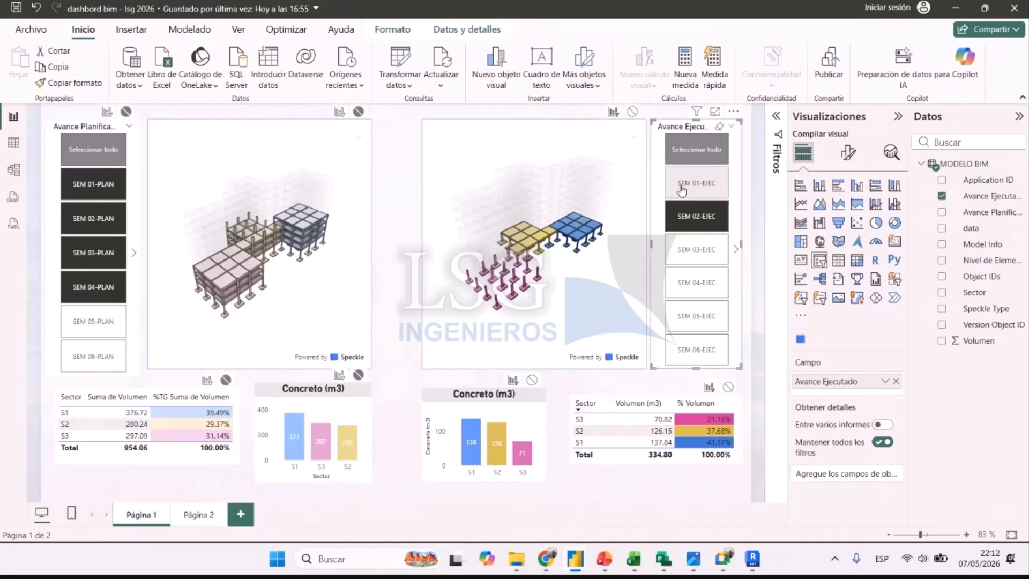
left_click(686, 153)
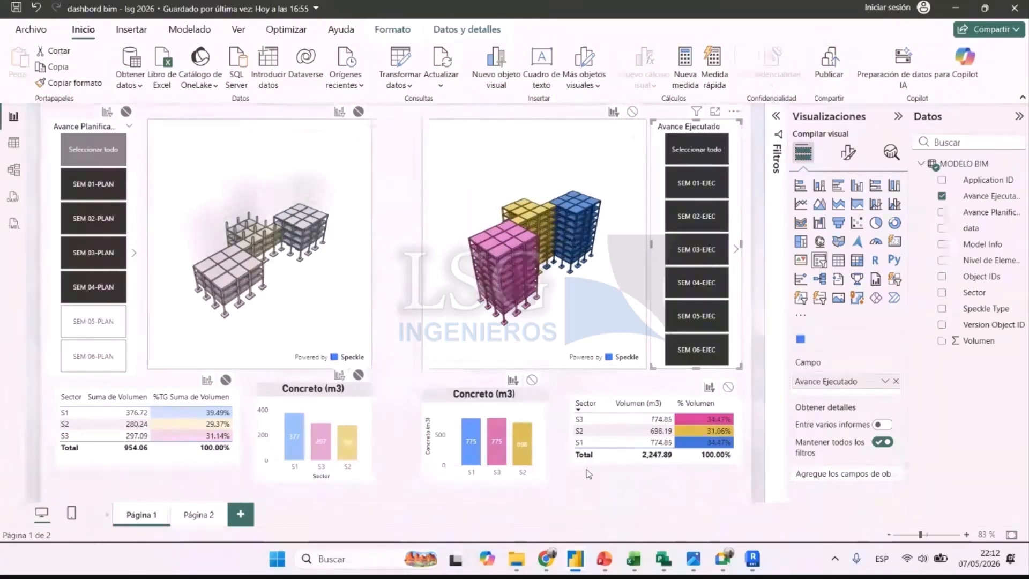
- Return to the 3D Avance Planificado view in Revit and open the project parameters list
mouse_move(751, 558)
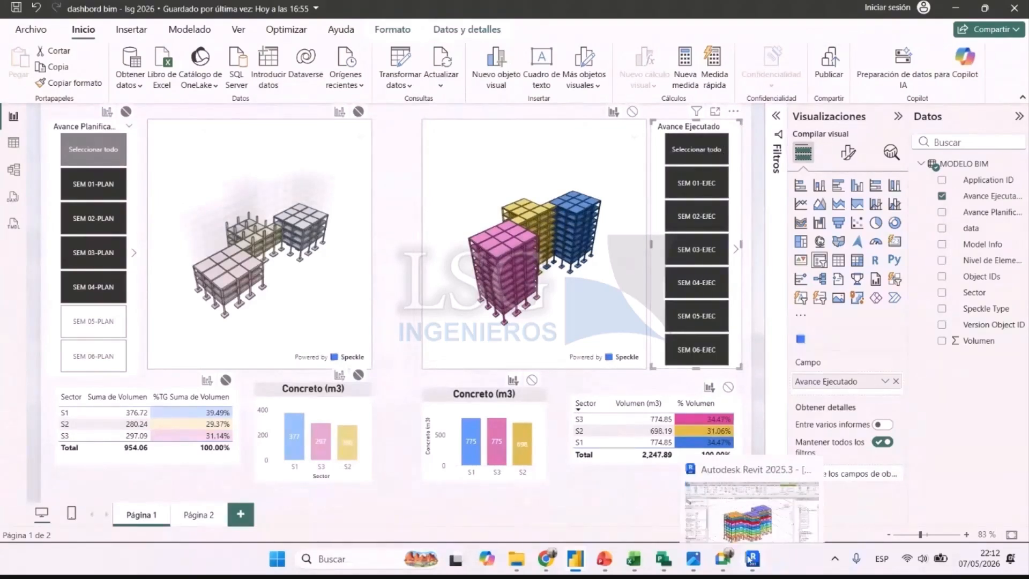
left_click(744, 514)
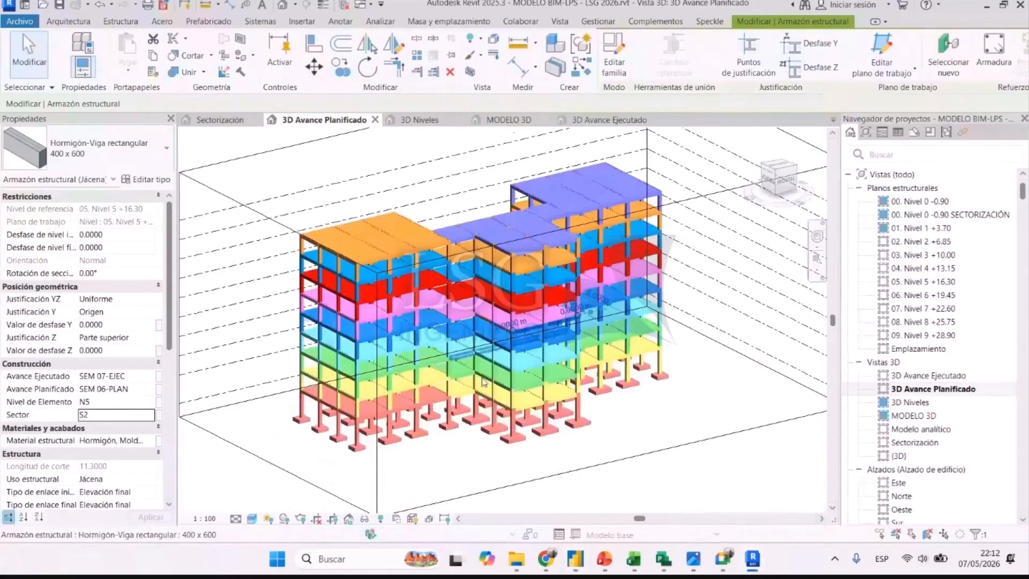
scroll(626, 414, "up", 1)
scroll(626, 413, "down", 1)
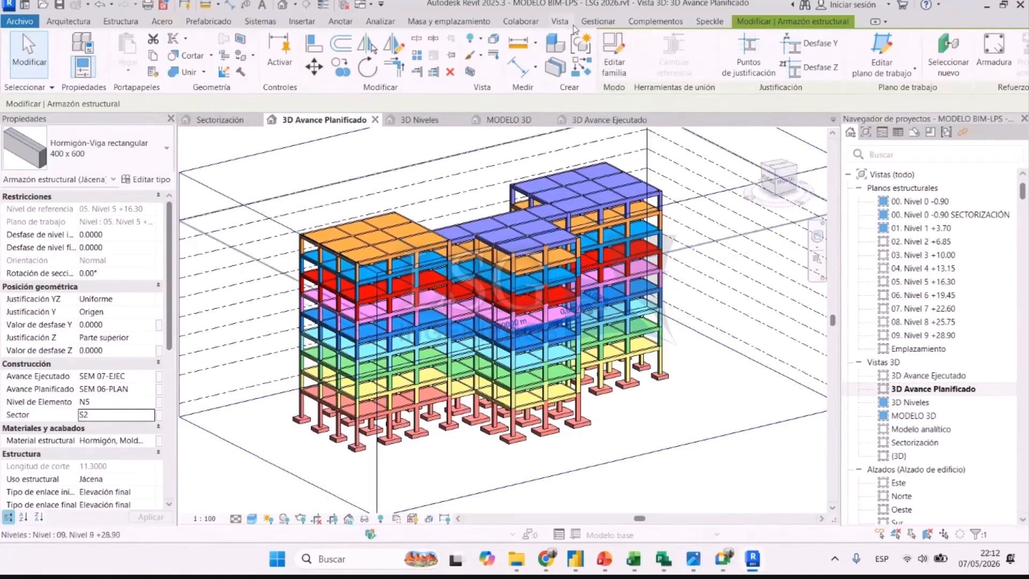
left_click(597, 23)
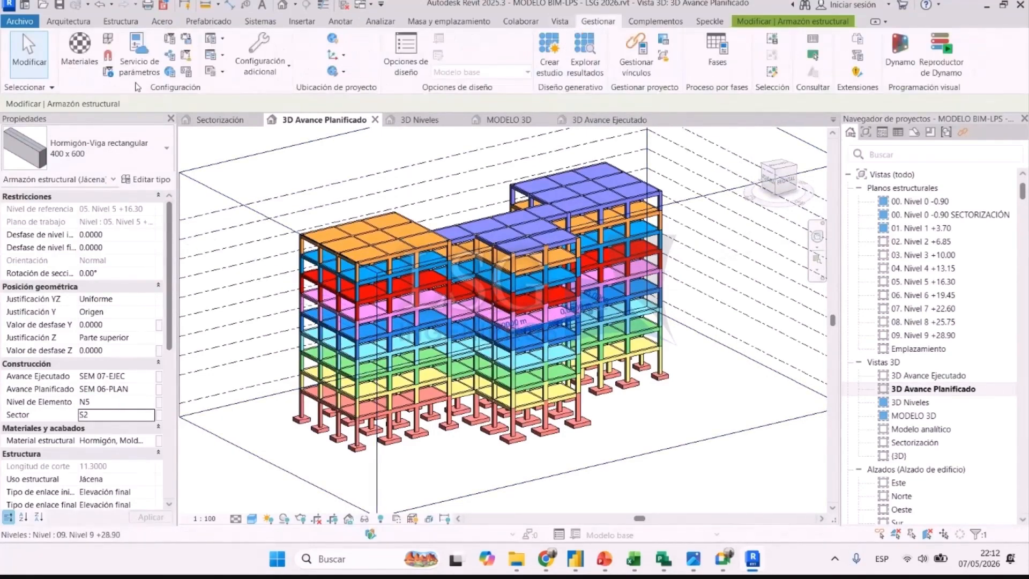
left_click(168, 45)
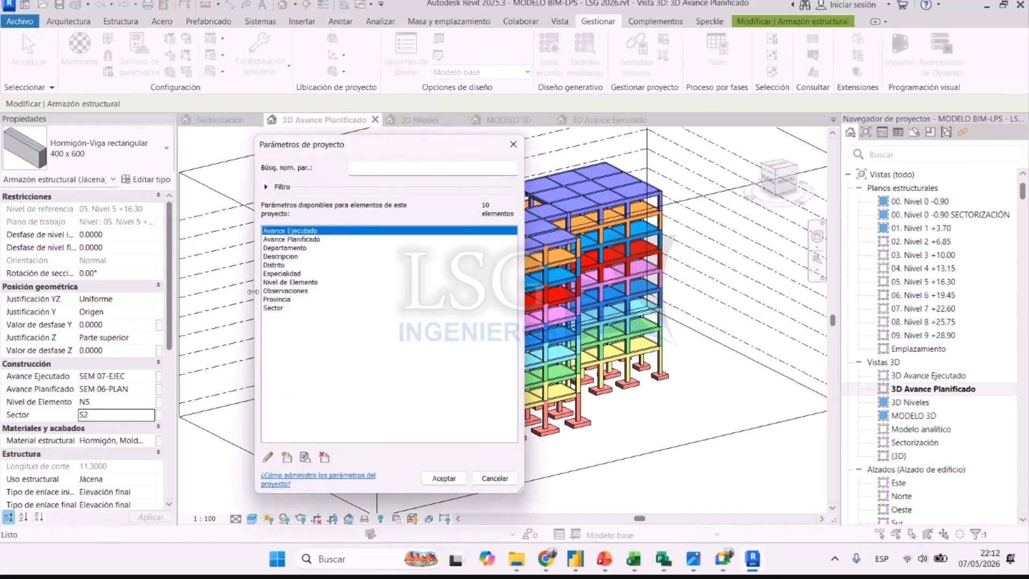
- Point out the Avance Ejecutado, Avance Planificado, Sector and Nivel de Elemento project parameters, close the list and deselect the beam
left_click(312, 234)
left_click(315, 239)
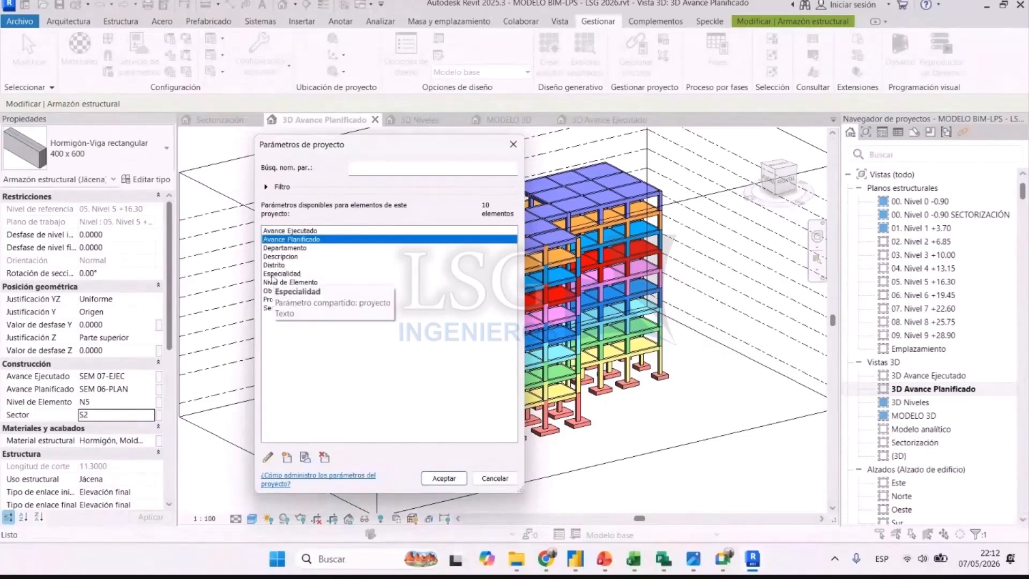
left_click(273, 307)
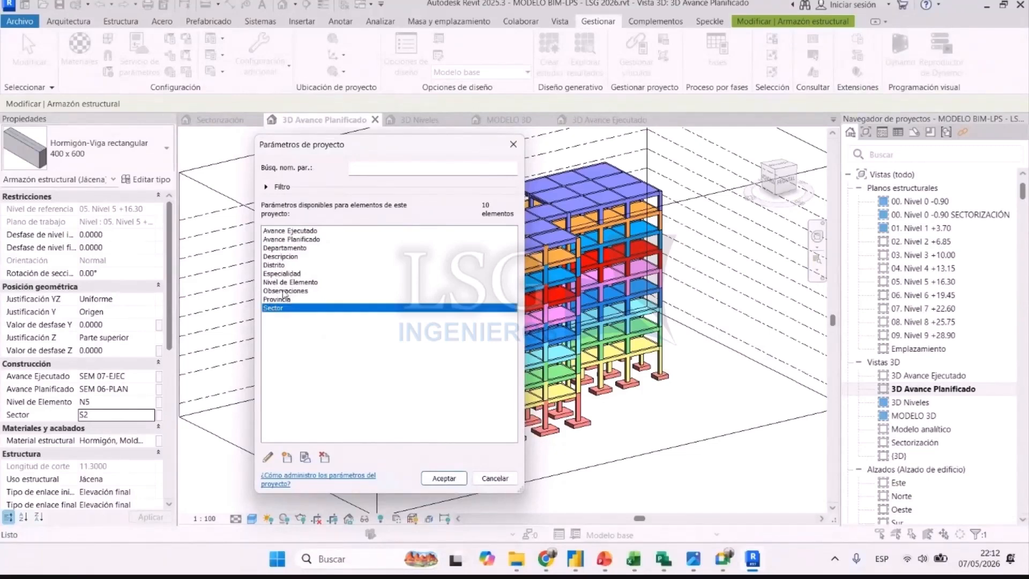
left_click(283, 285)
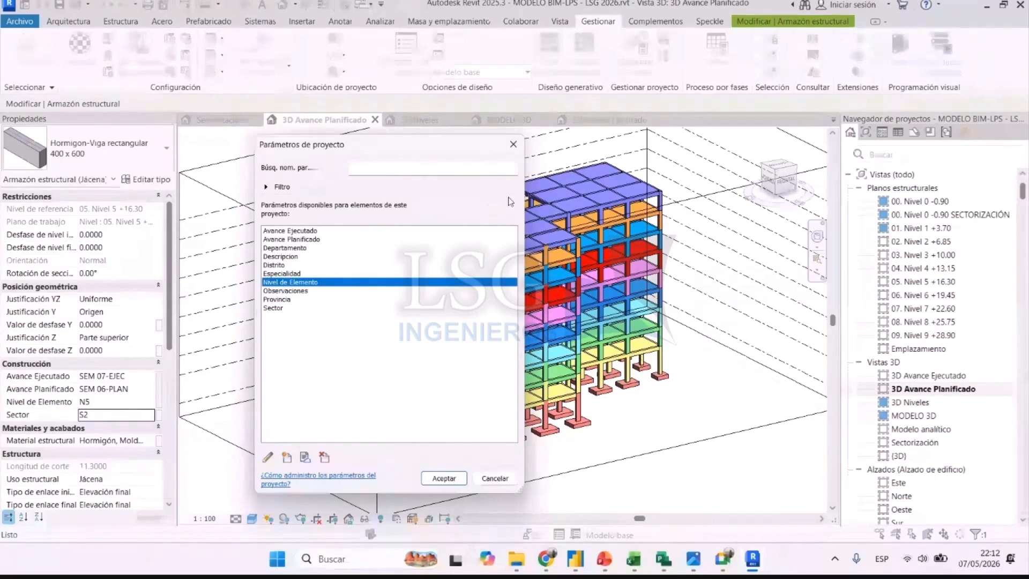
left_click(513, 144)
left_click(560, 469)
- Return to the dashbord bim - lsg 2026 report in Power BI and toggle SEM 02-PLAN off and back on in Avance Planificado
mouse_move(575, 559)
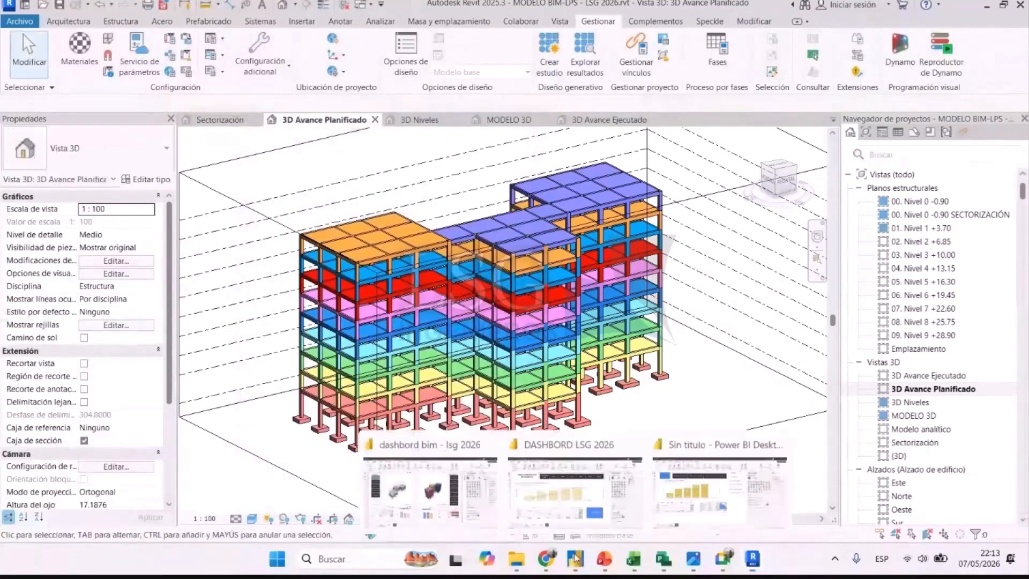
left_click(431, 485)
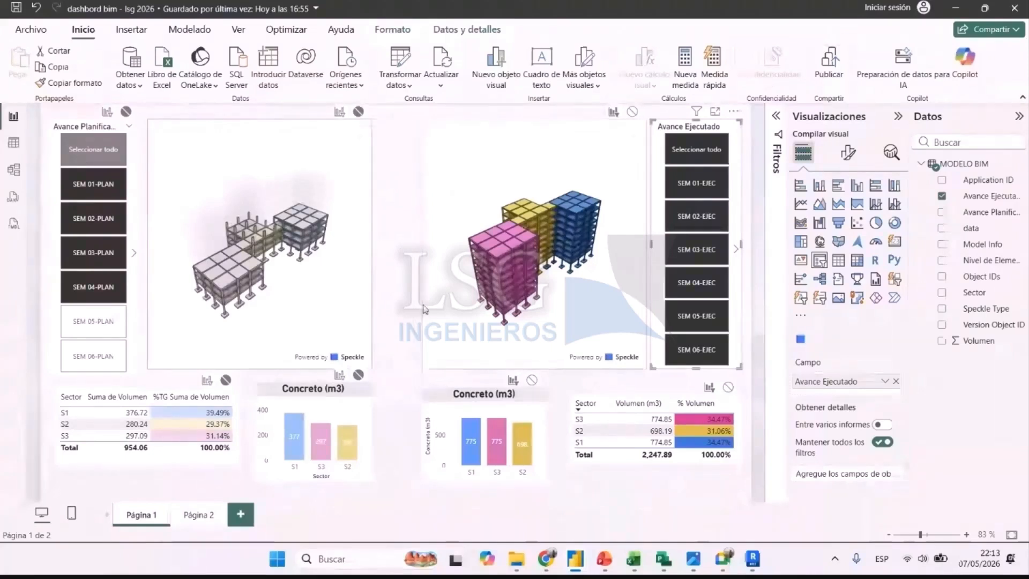
left_click(117, 202)
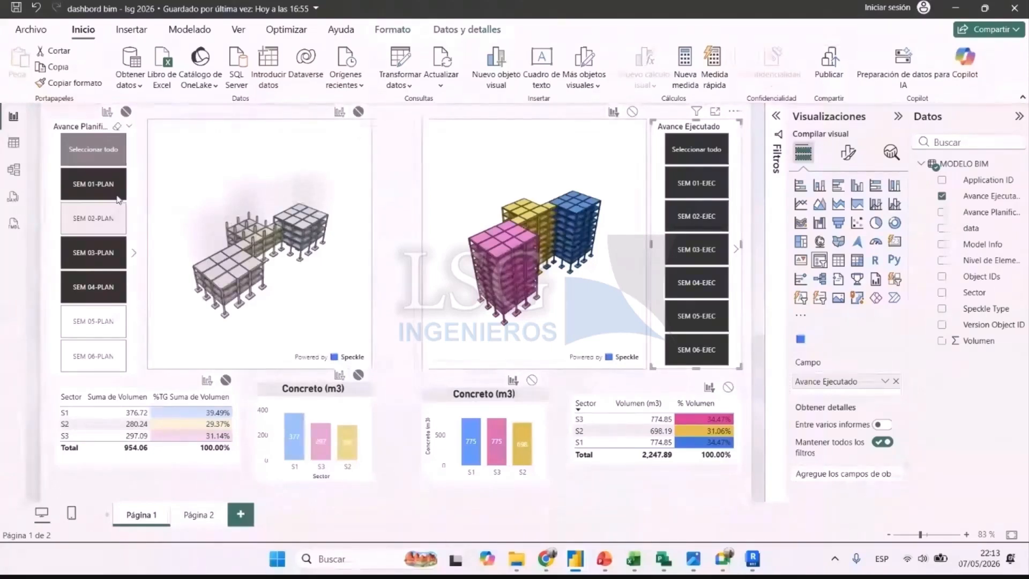
left_click(117, 204)
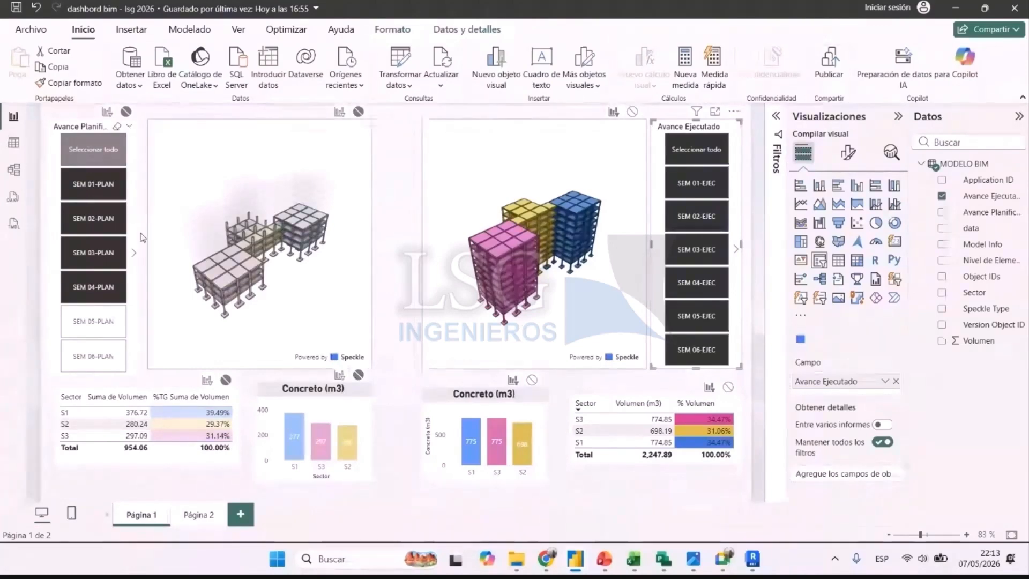
left_click(396, 293)
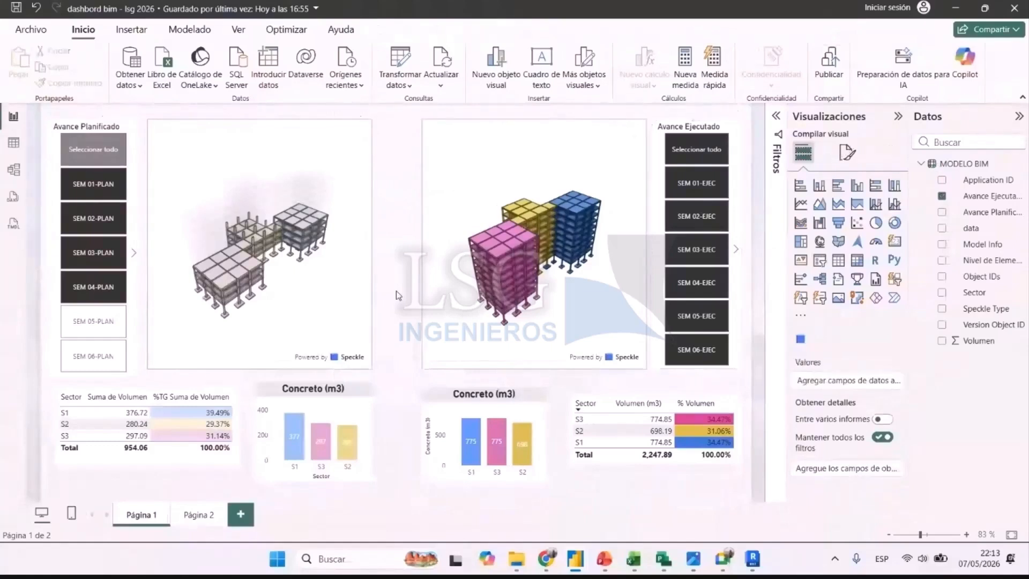
- Open Página 2 and filter the report by Nivel de Elemento, first by N5 and finally by NC
left_click(198, 521)
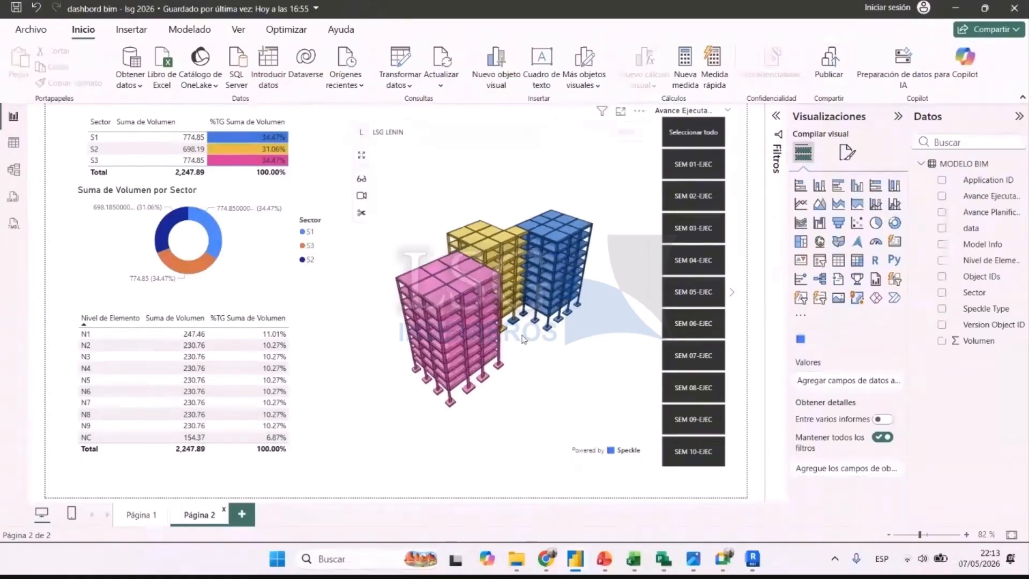
left_click(89, 381)
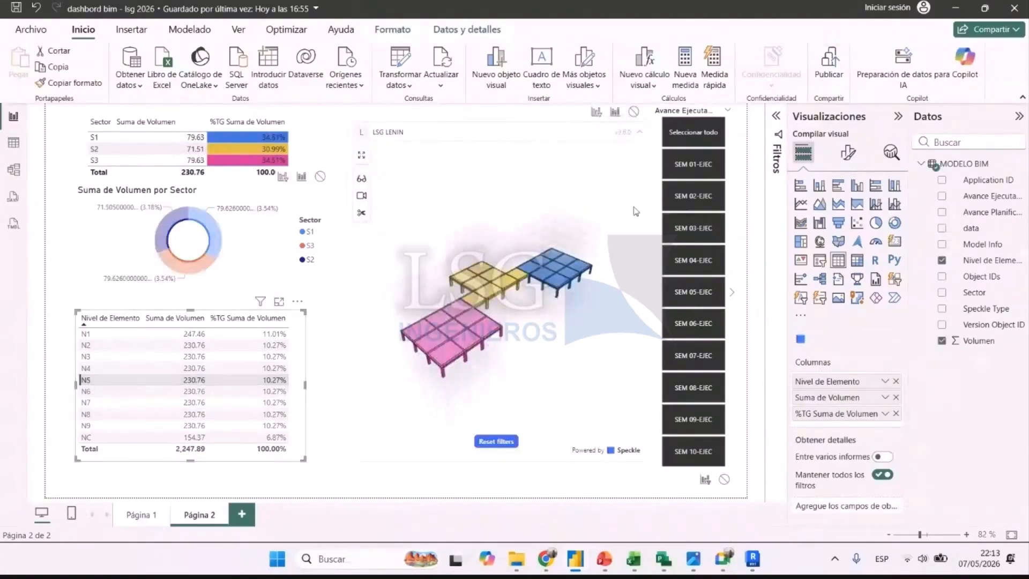
left_click(87, 438)
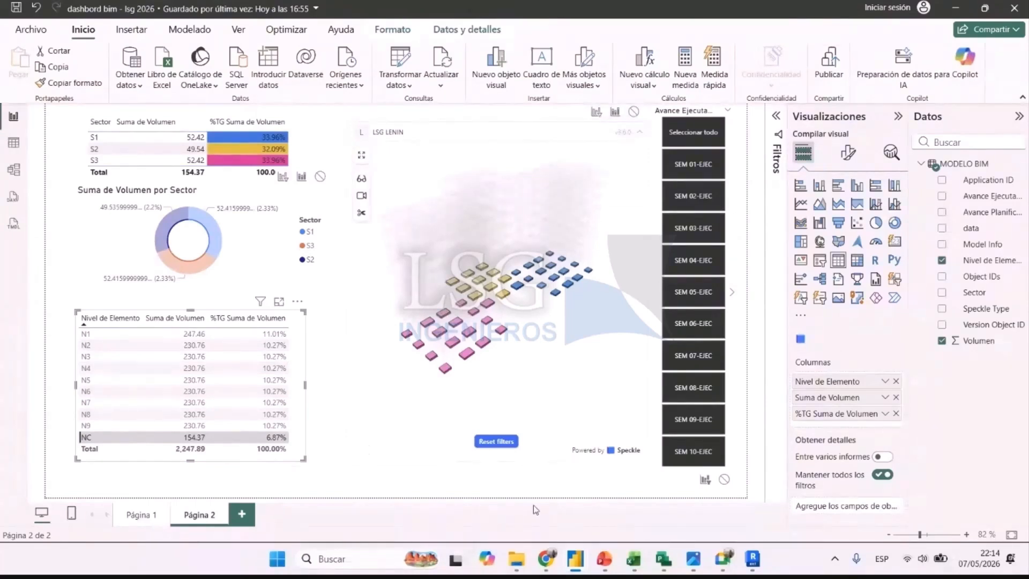
- Switch to the Google Meet call to read the chat messages
mouse_move(718, 563)
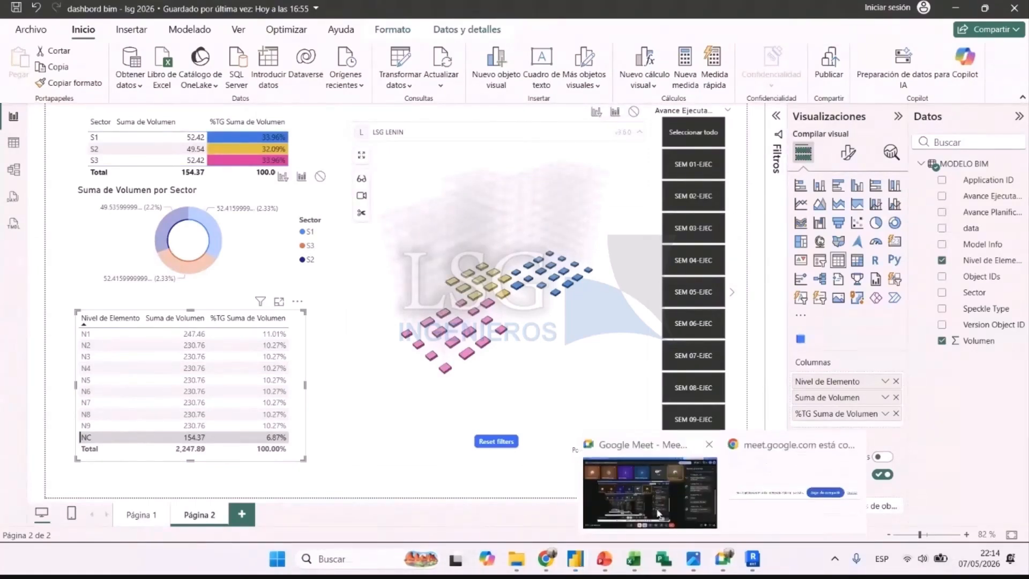
left_click(653, 496)
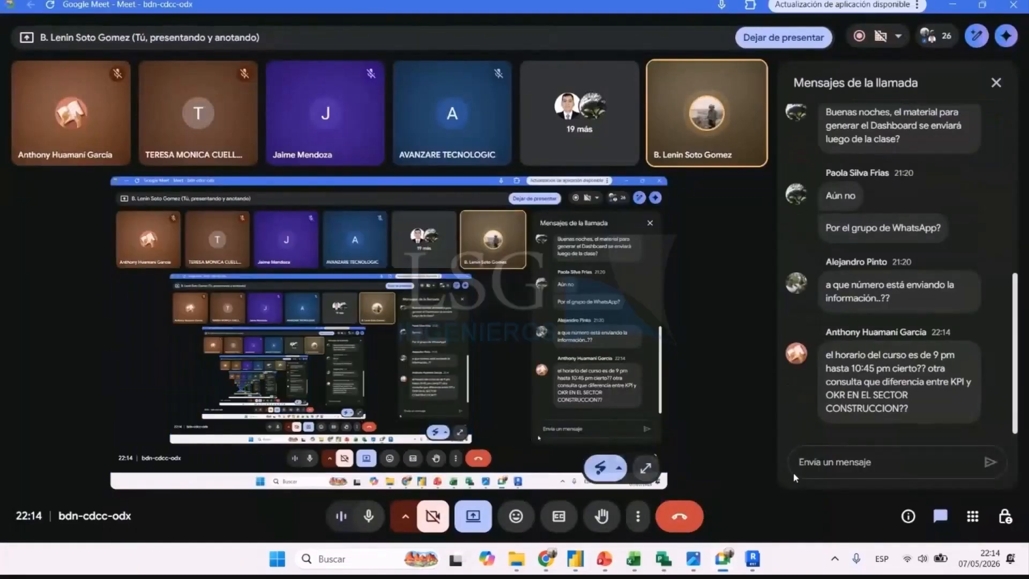
- Change the Google Meet presentation to share only the dashbord bim - lsg 2026 window
left_click(813, 465)
left_click(474, 520)
left_click(536, 444)
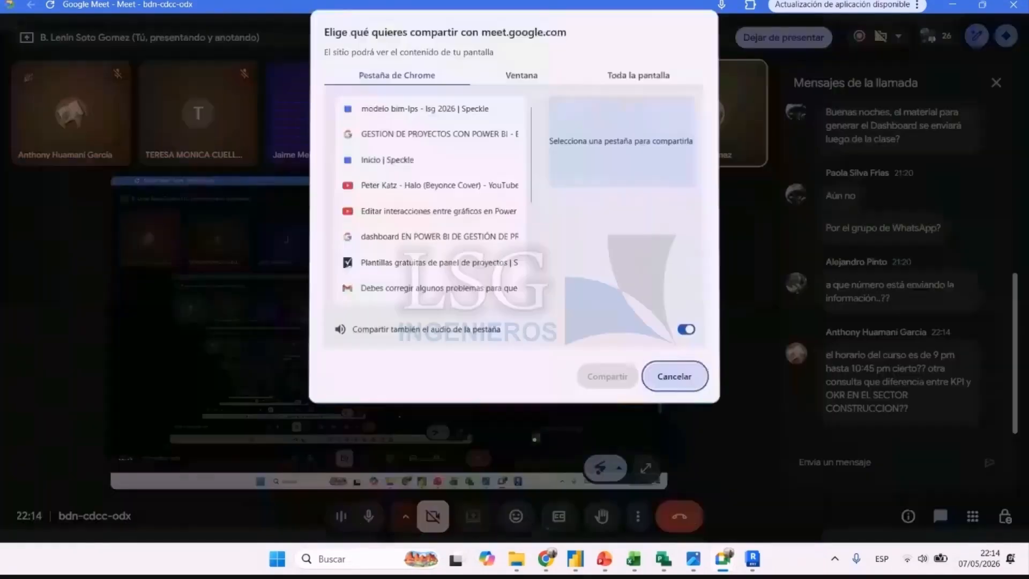
left_click(521, 79)
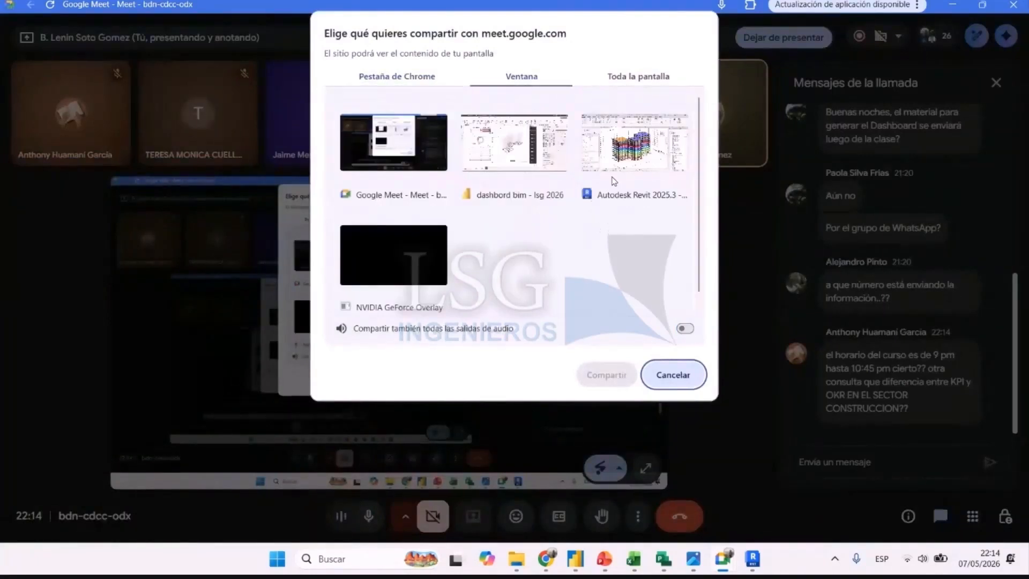
left_click(541, 155)
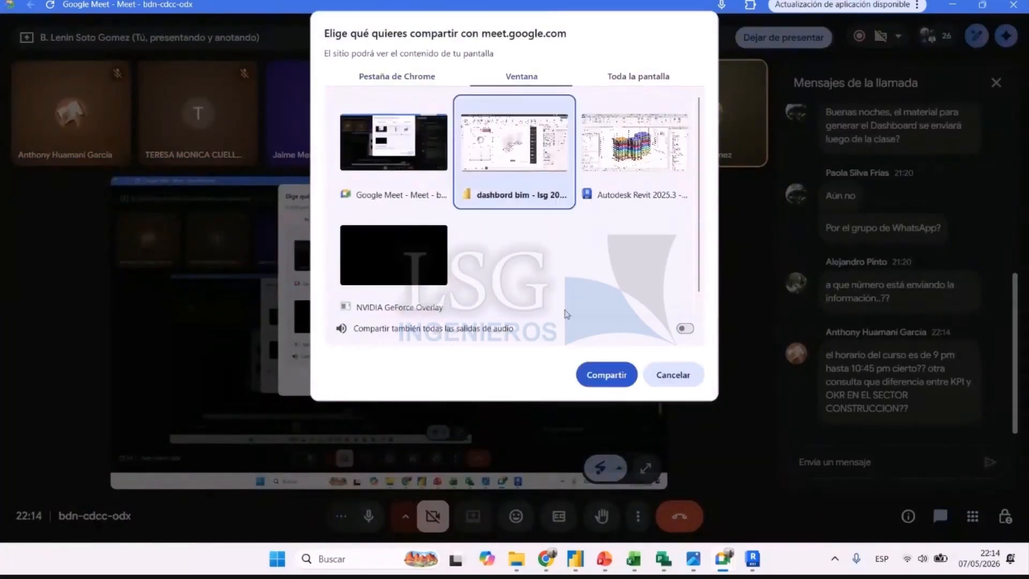
left_click(596, 375)
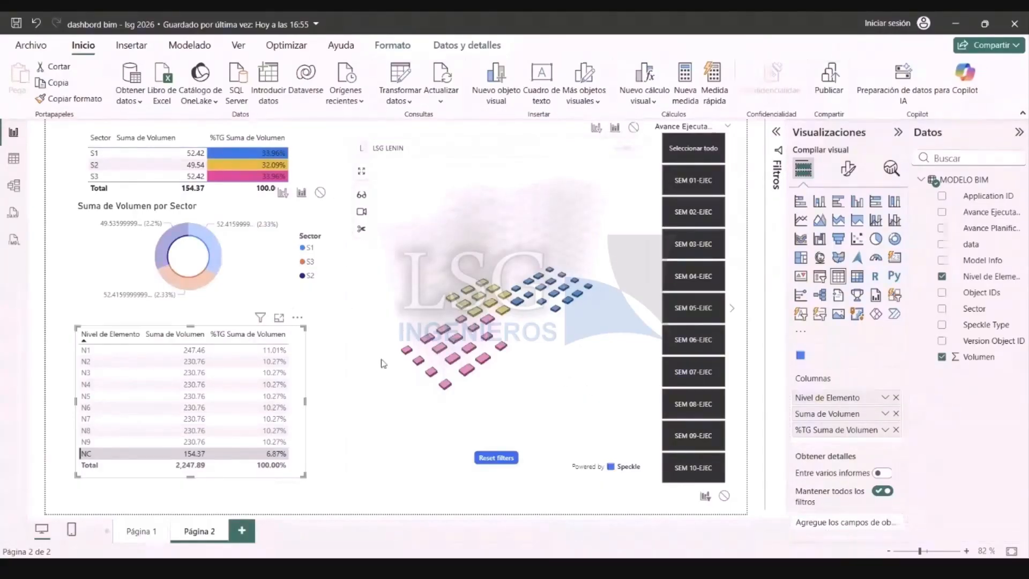
- Select the Speckle model visual and examine its Object Display and Data Management formatting options
left_click(339, 376)
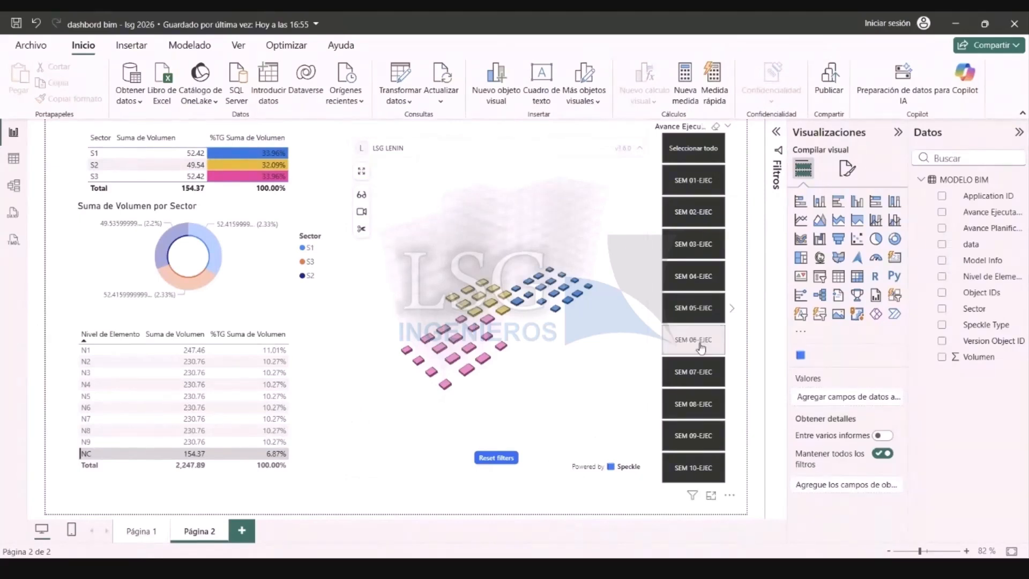
left_click(533, 393)
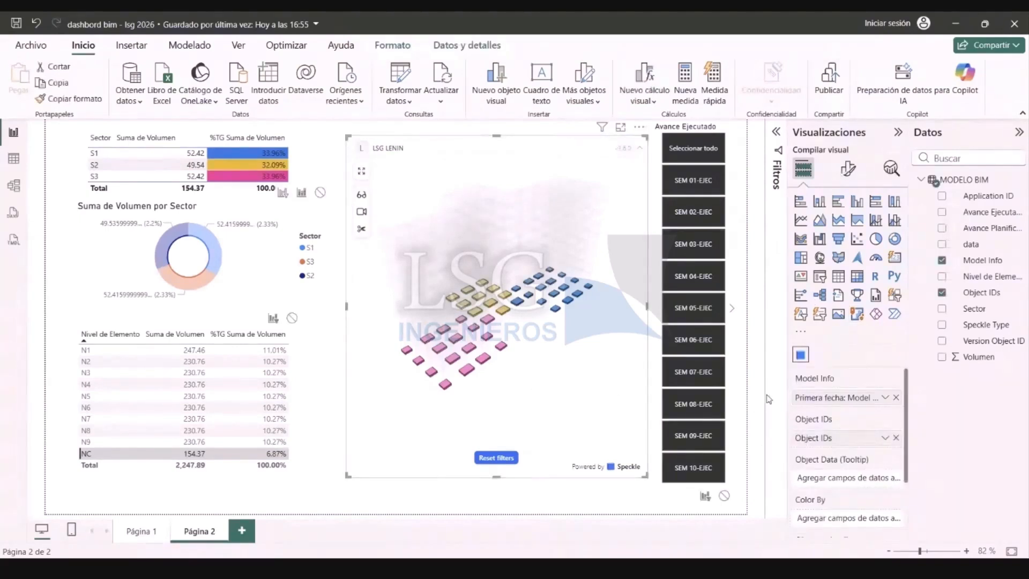
left_click(852, 177)
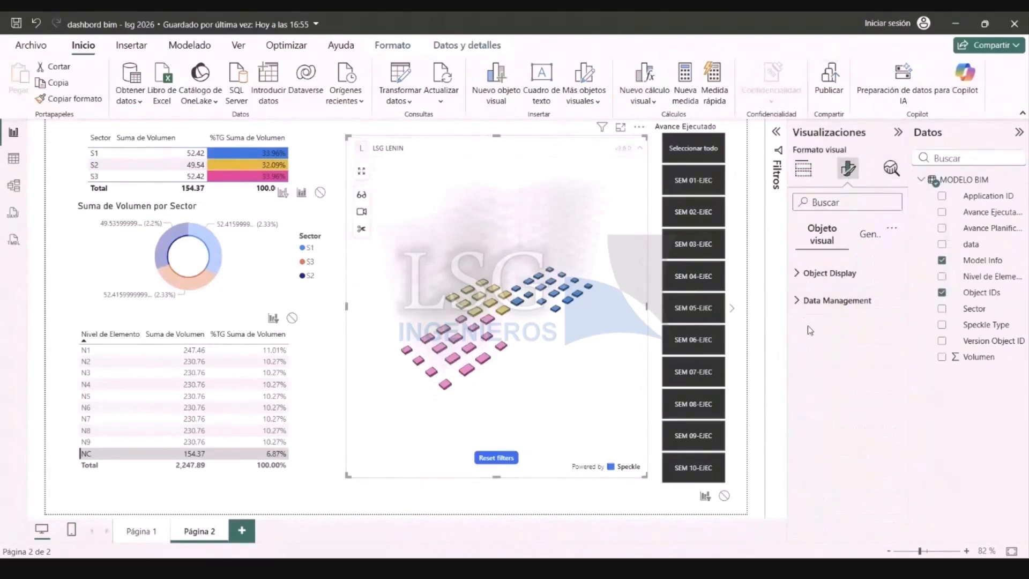
left_click(801, 274)
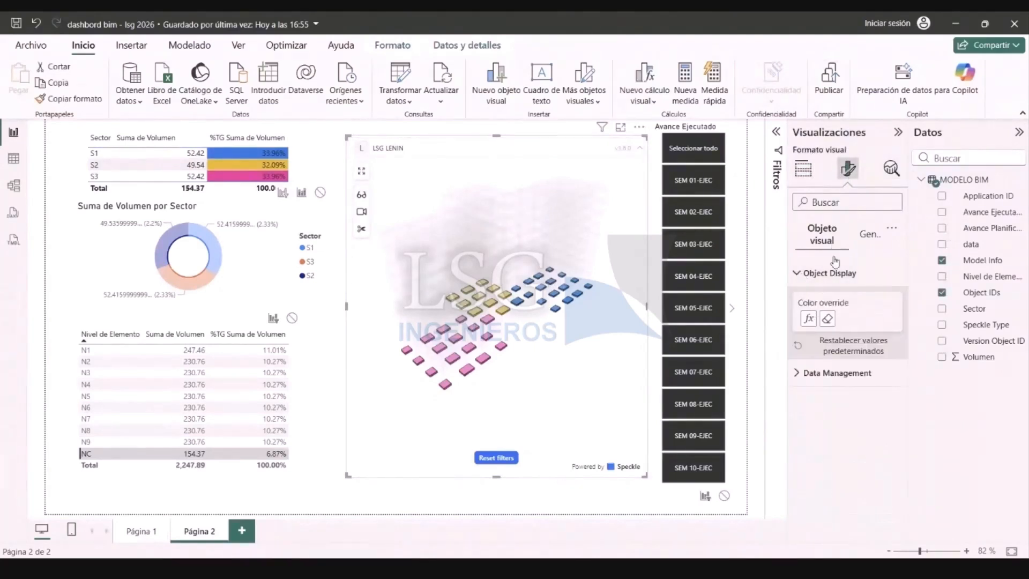
left_click(800, 378)
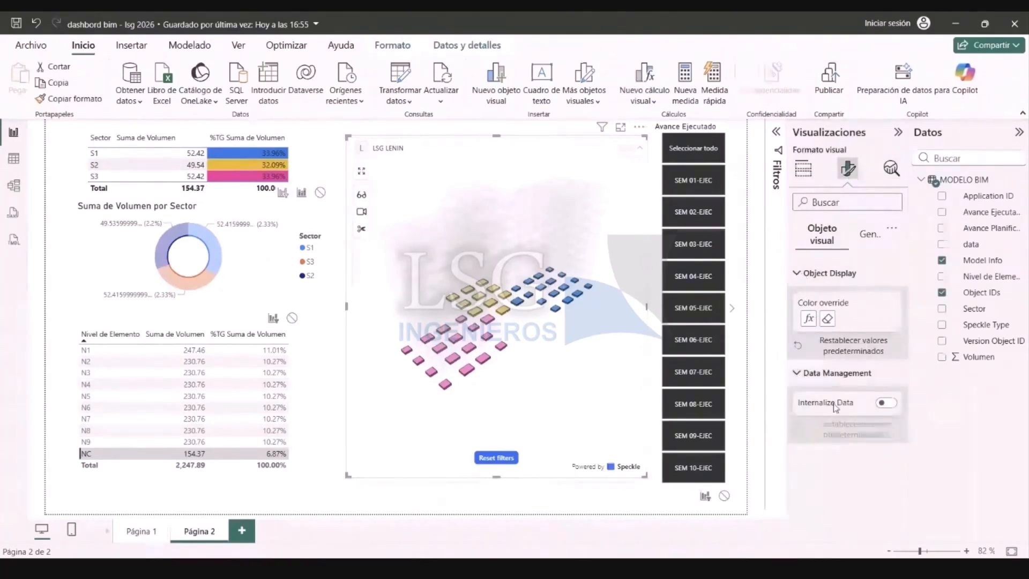
- Clear the NC filter in the Nivel de Elemento table, look through the table's formatting categories and deselect it
left_click(297, 408)
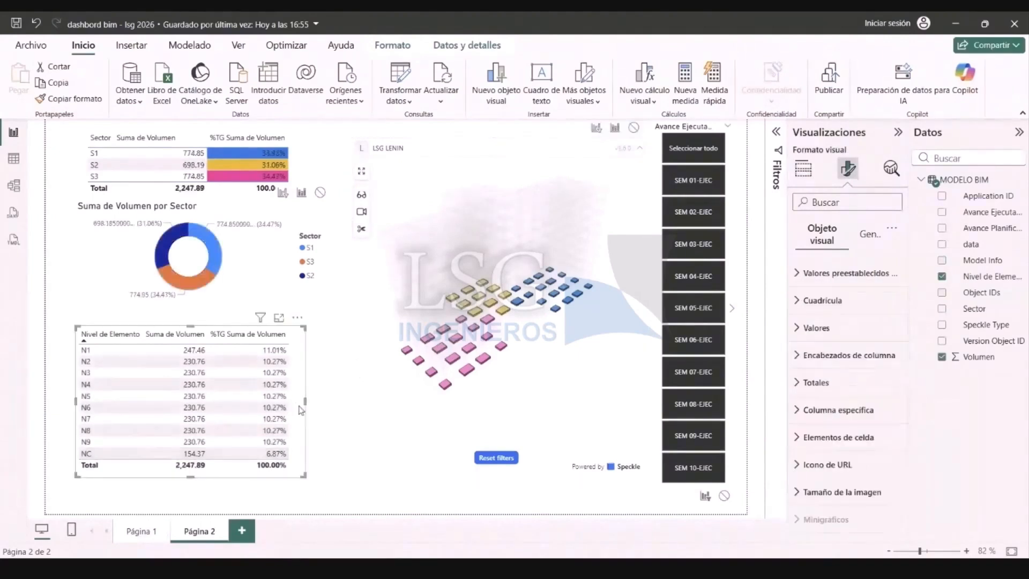
scroll(869, 412, "down", 1)
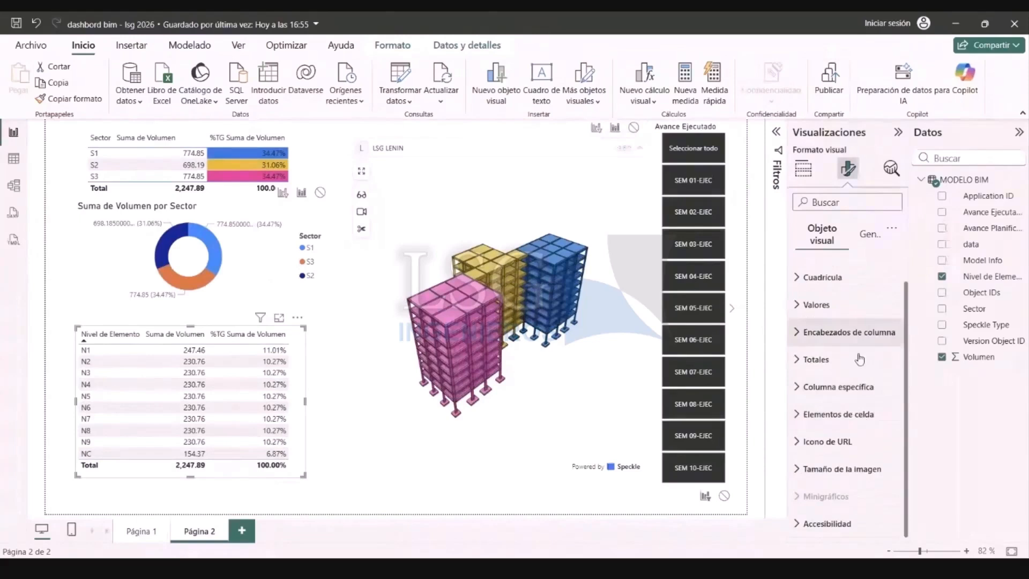
scroll(846, 437, "up", 1)
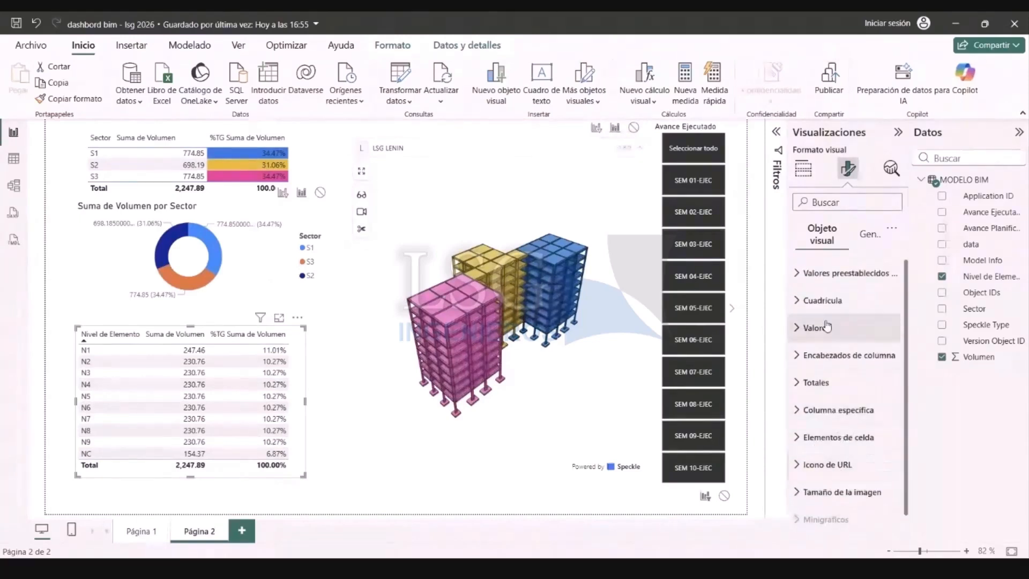
scroll(812, 416, "down", 1)
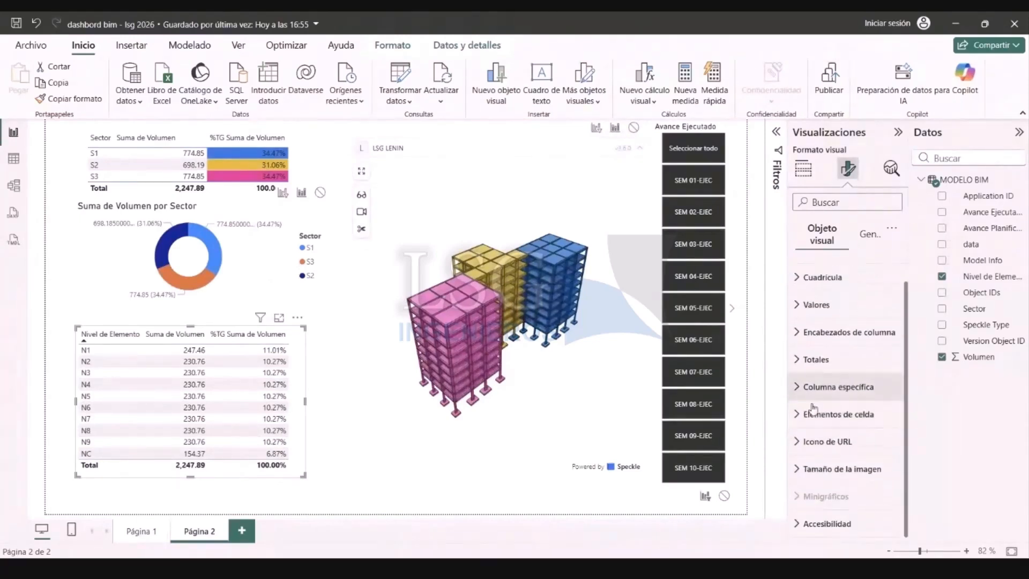
left_click(755, 449)
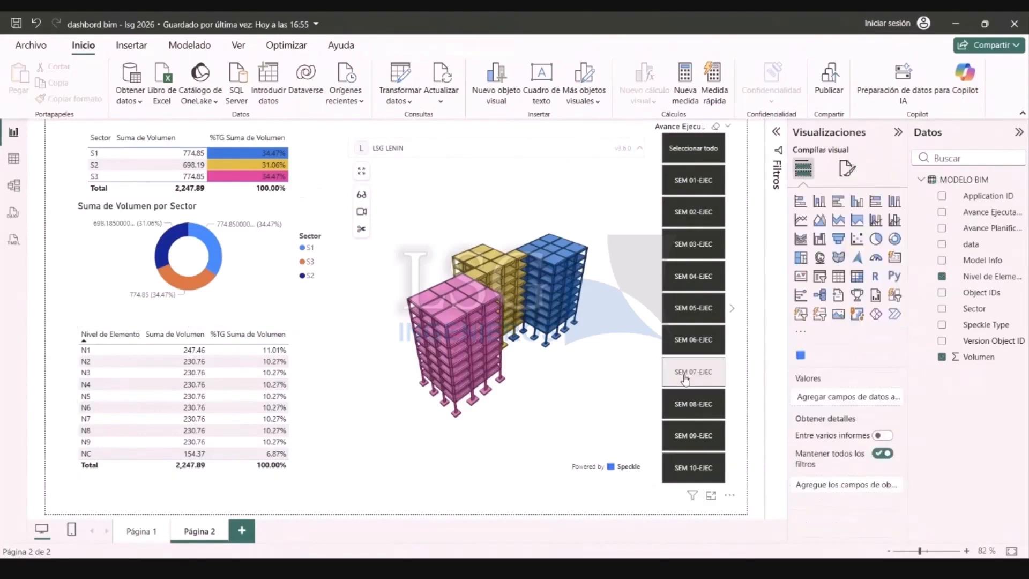